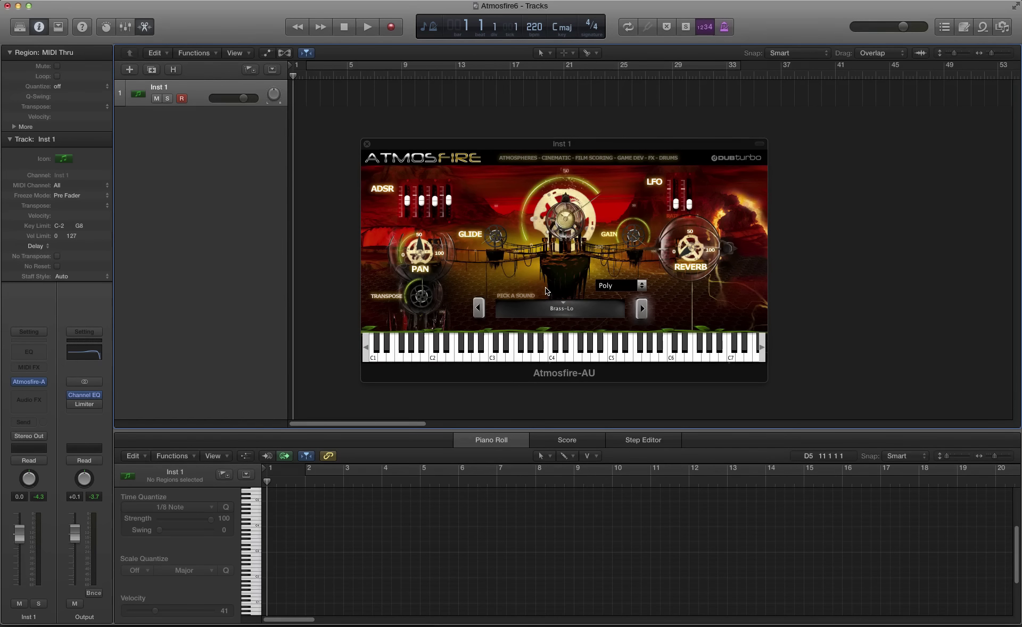
Record a part with the Brass-Lo sound on the Inst 1 track from the start of the song.
{"action": "left_click", "coordinate": [560, 308]}
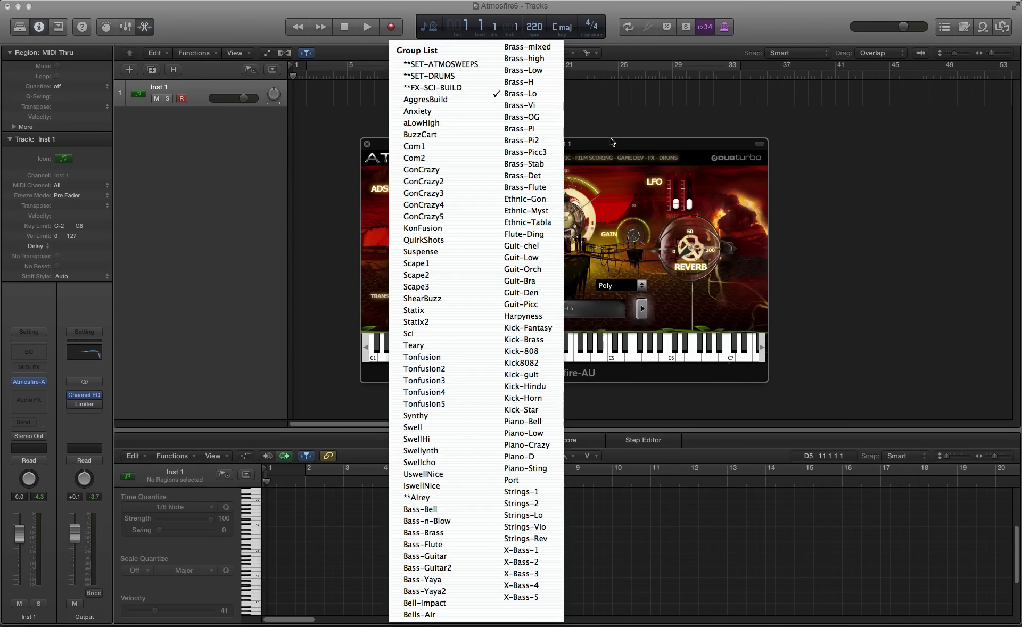
{"action": "left_click", "coordinate": [613, 155]}
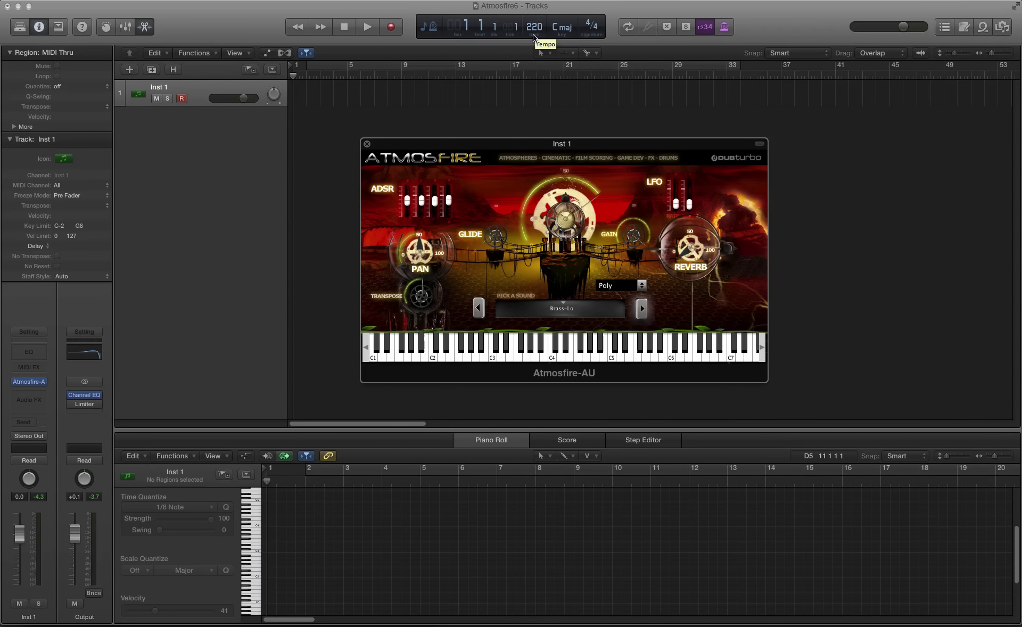
{"action": "key", "text": "r"}
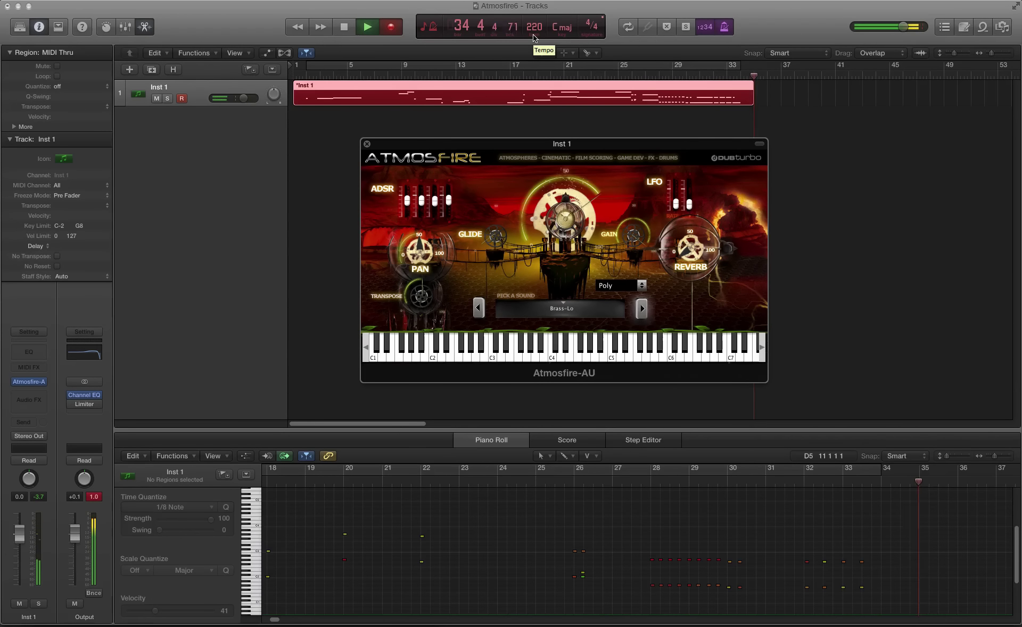
{"action": "key", "text": "space"}
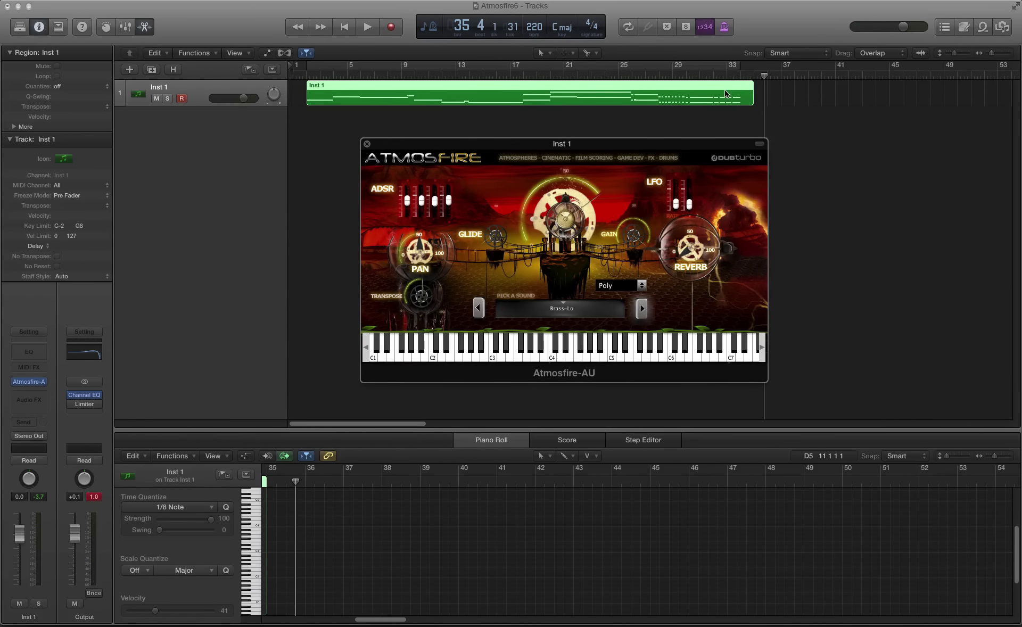
Select all notes of the recorded Inst 1 region in the Piano Roll and quantize them to 1/8 notes.
{"action": "key", "text": "e"}
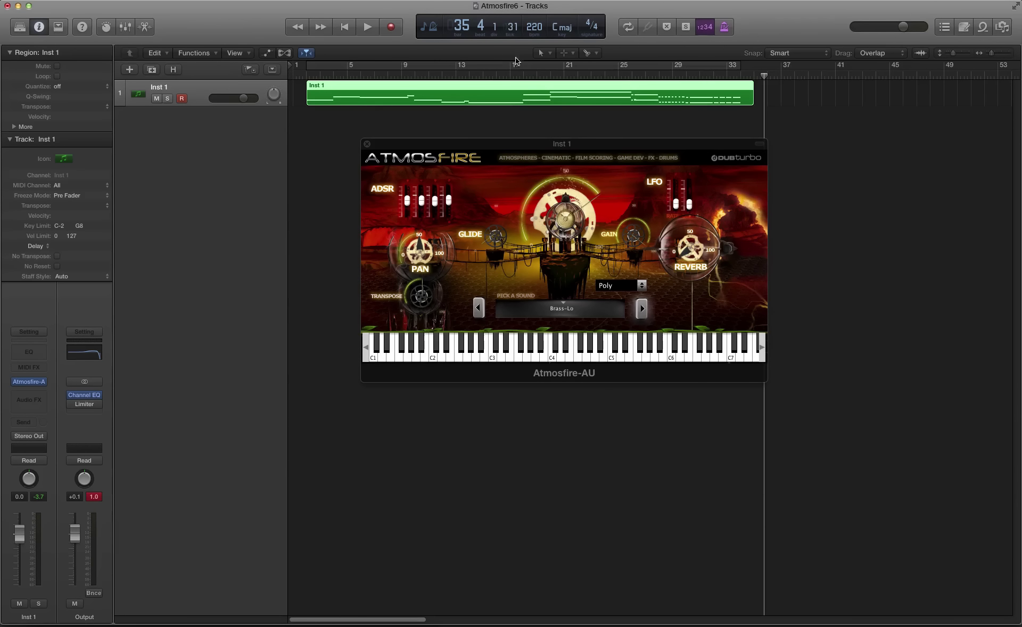
{"action": "key", "text": "e"}
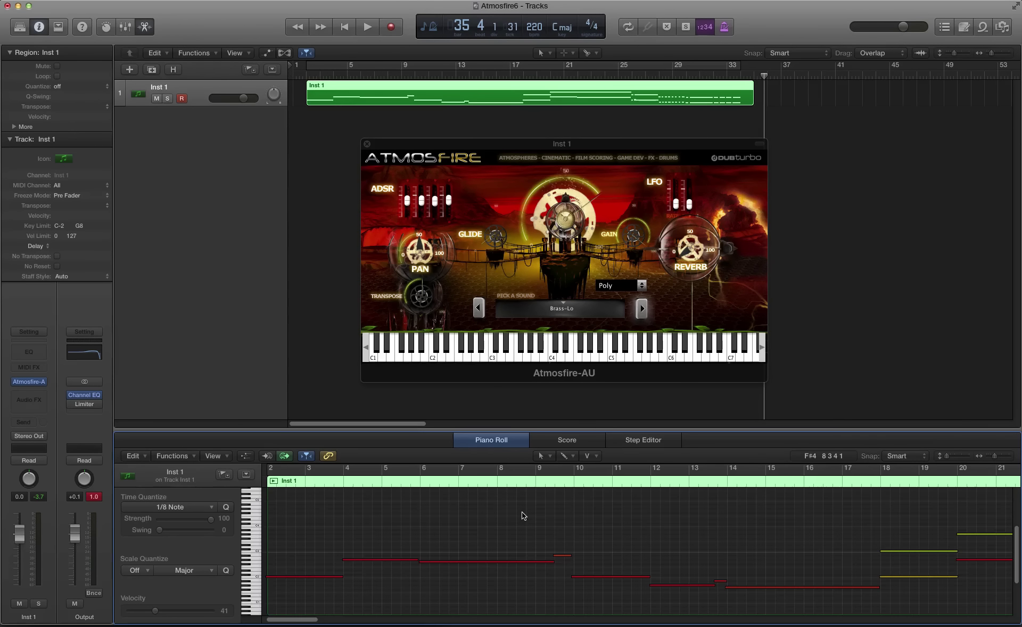
{"action": "key", "text": "super+a"}
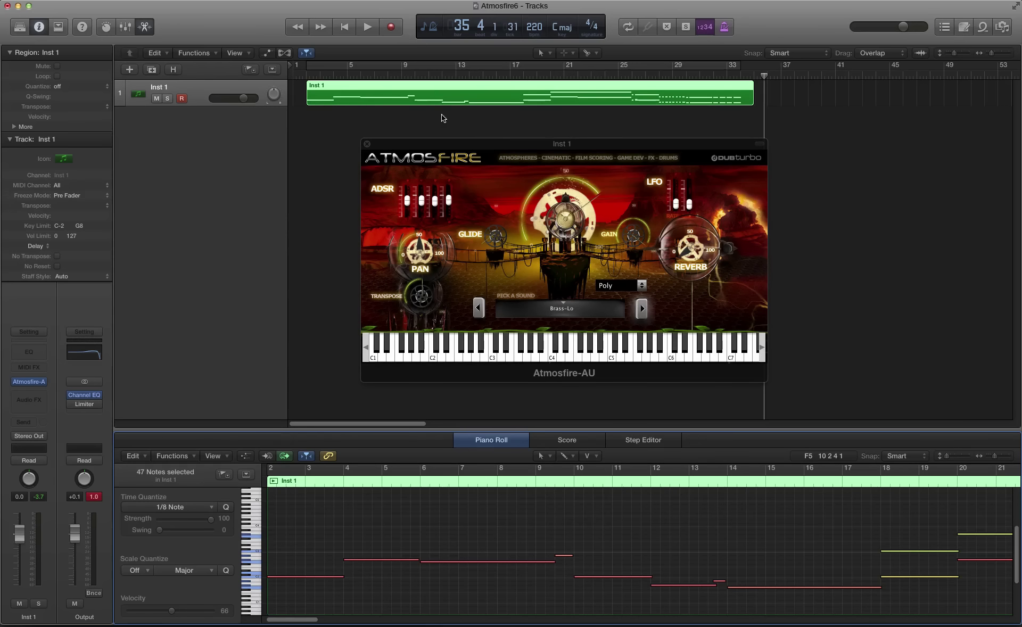
Duplicate the Inst 1 track and choose the Brass-Pi2 sound in the new track's Atmosfire instrument.
{"action": "left_click", "coordinate": [152, 71]}
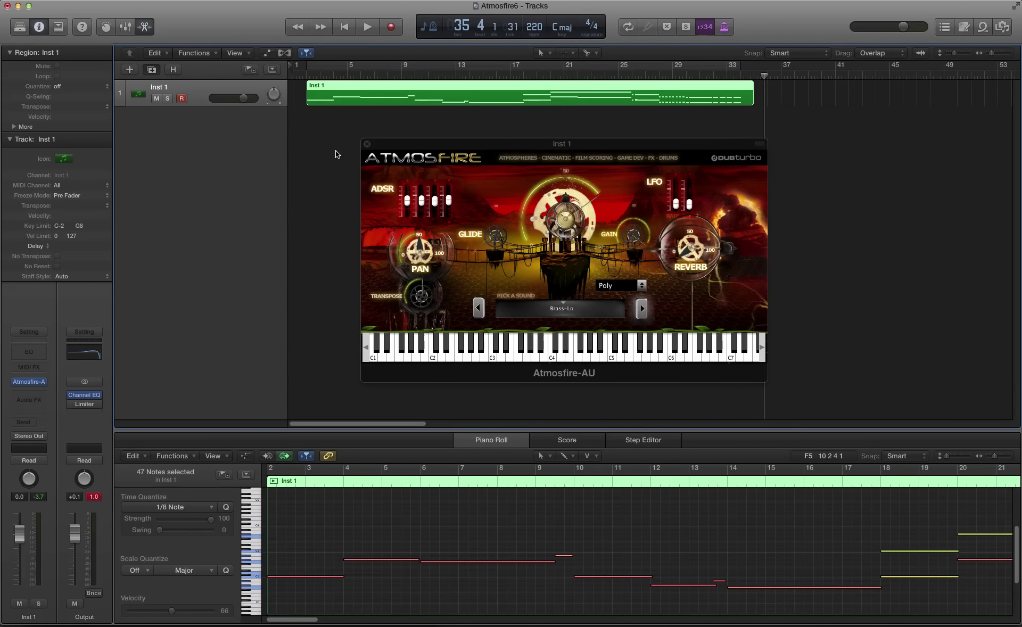
{"action": "key", "text": "super+d"}
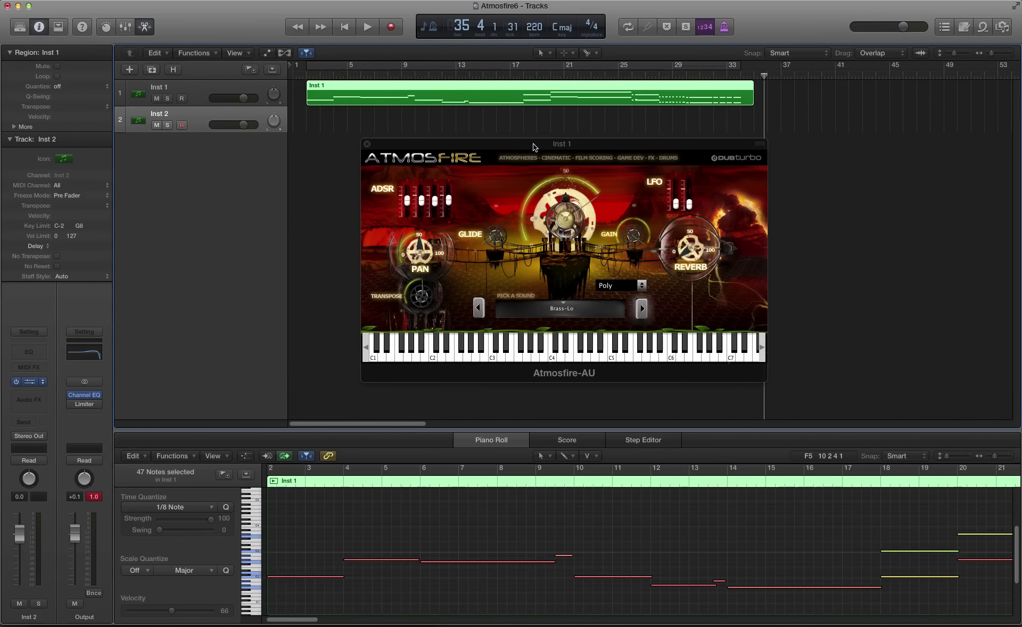
{"action": "left_click_drag", "start_coordinate": [267, 43], "coordinate": [337, 141]}
{"action": "left_click", "coordinate": [498, 131]}
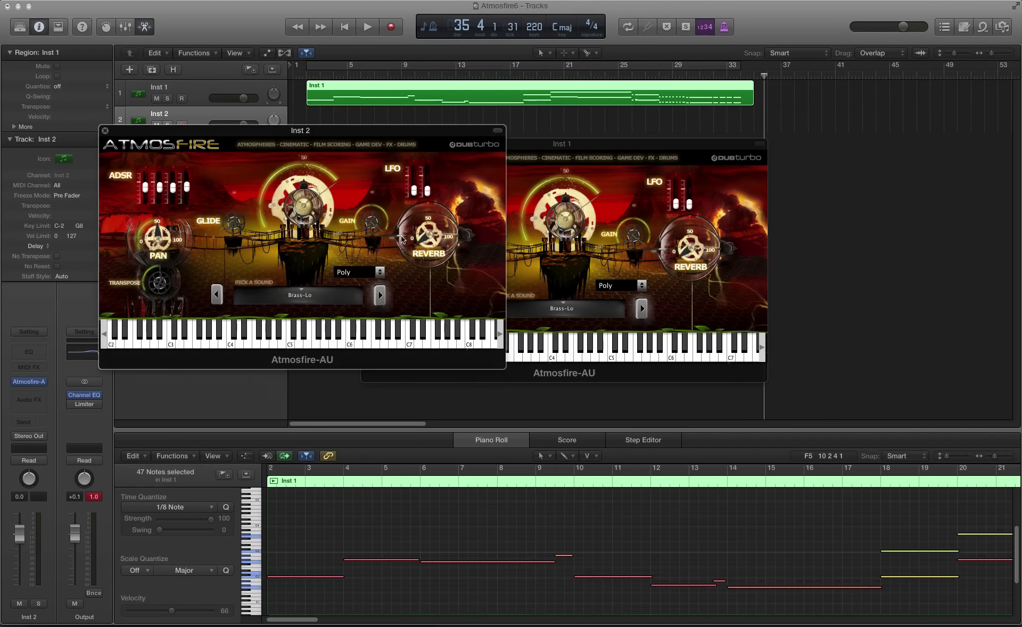
{"action": "left_click", "coordinate": [315, 295]}
{"action": "left_click", "coordinate": [330, 314]}
{"action": "left_click_drag", "start_coordinate": [425, 136], "coordinate": [543, 171]}
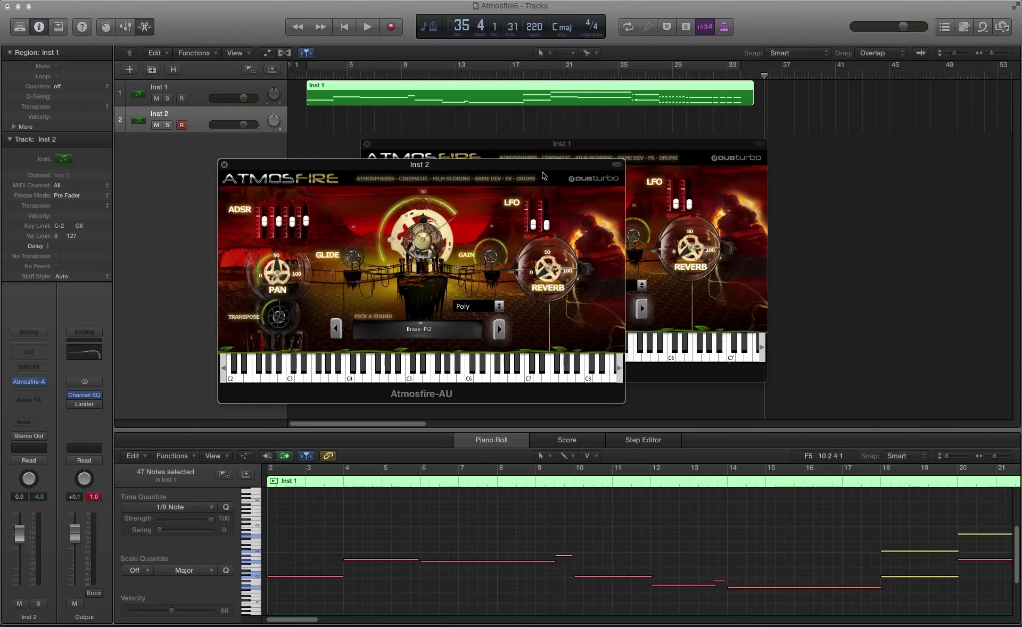
Play back the arrangement and record a second part with the Brass-Pi sound on the Inst 2 track from bar 10.
{"action": "left_click", "coordinate": [311, 122]}
{"action": "key", "text": "space"}
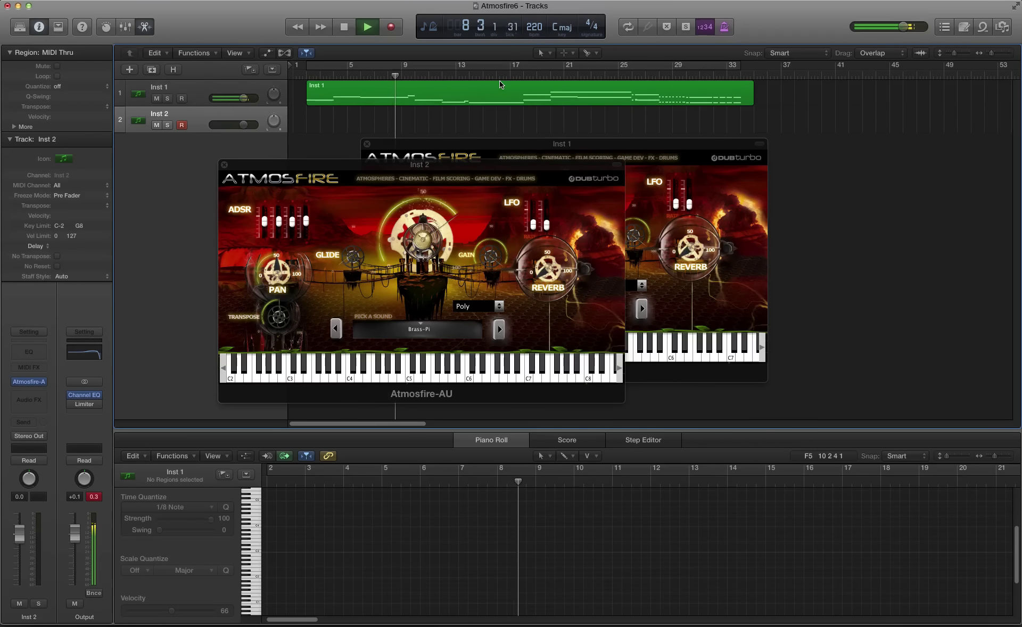
{"action": "key", "text": "r"}
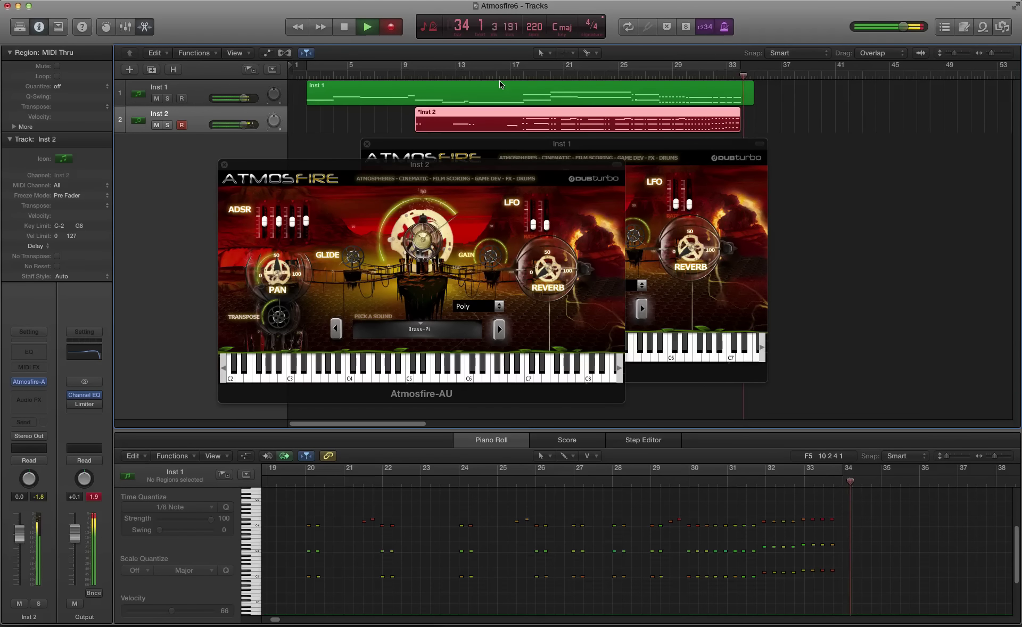
{"action": "key", "text": "space"}
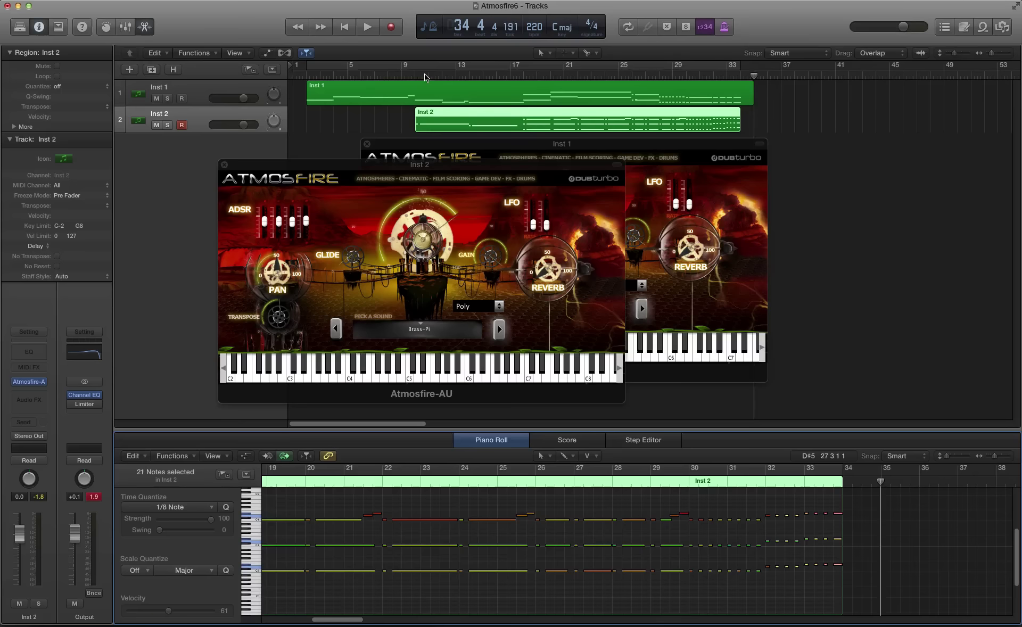
During playback, shift the two opening Inst 2 notes to the start of bar 10 and raise the two bar 14 notes to C3.
{"action": "left_click", "coordinate": [411, 74]}
{"action": "key", "text": "space"}
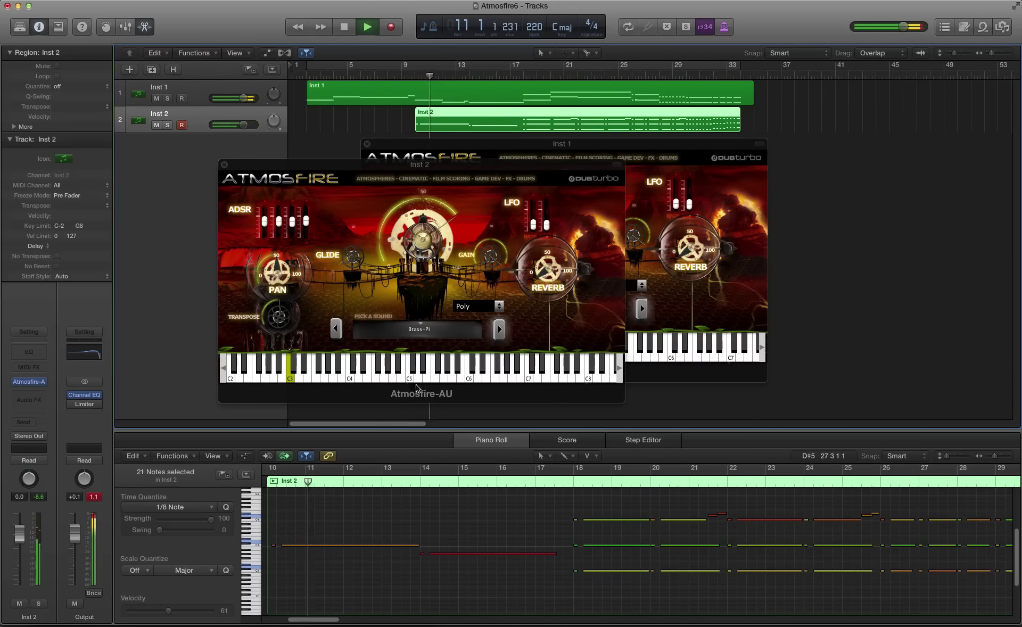
{"action": "left_click", "coordinate": [290, 546]}
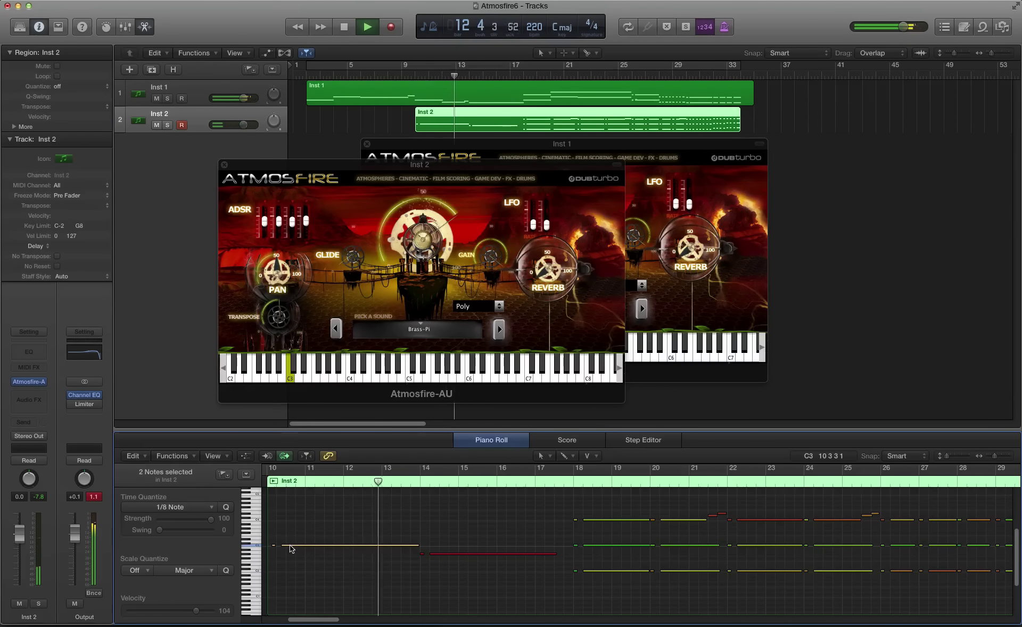
{"action": "left_click_drag", "start_coordinate": [290, 545], "coordinate": [286, 546]}
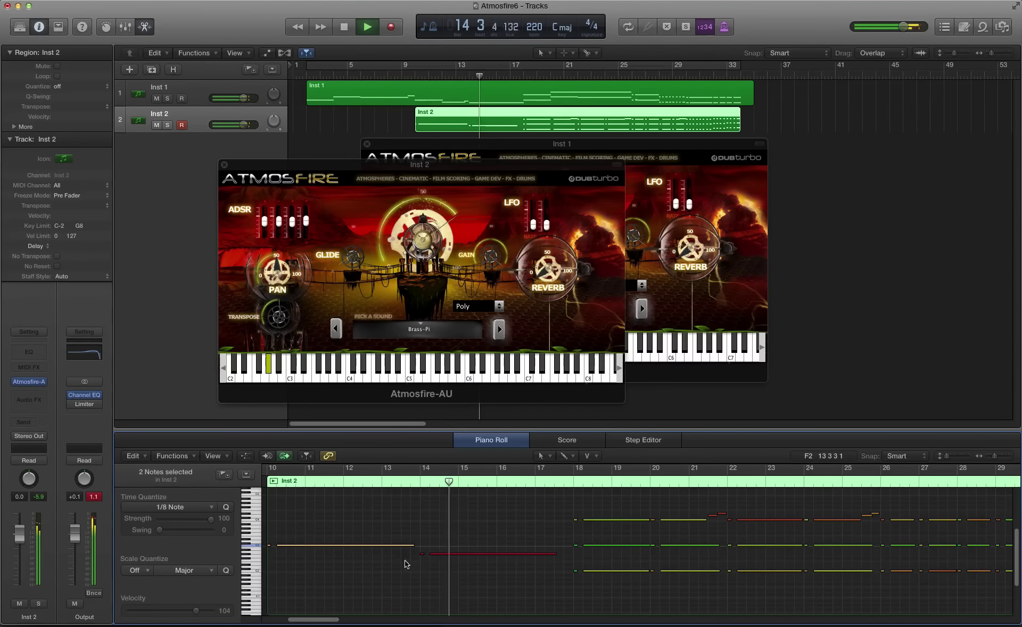
{"action": "left_click_drag", "start_coordinate": [446, 554], "coordinate": [447, 547]}
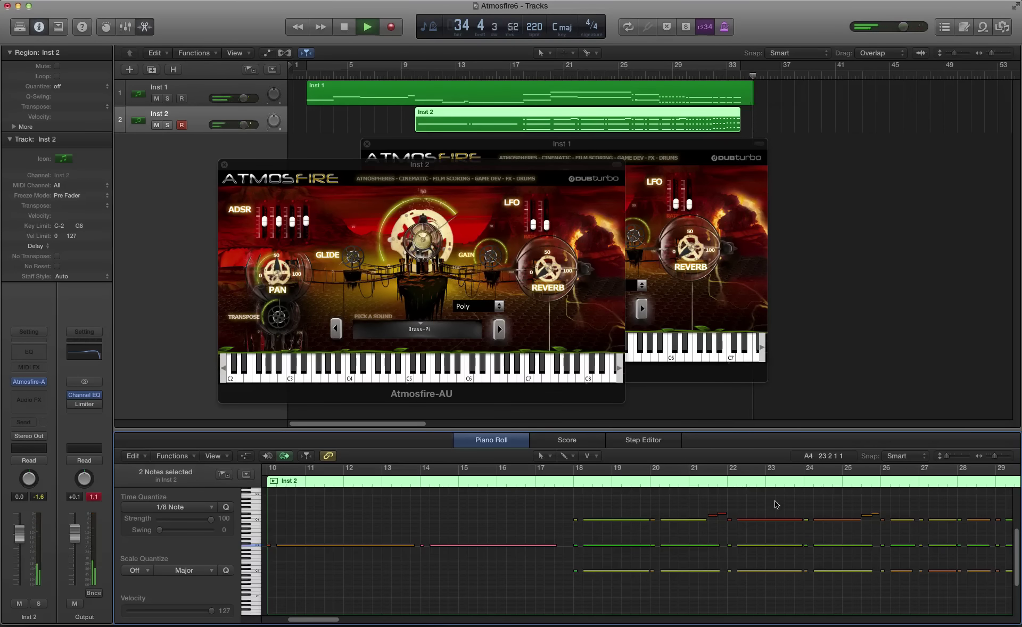
{"action": "key", "text": "space"}
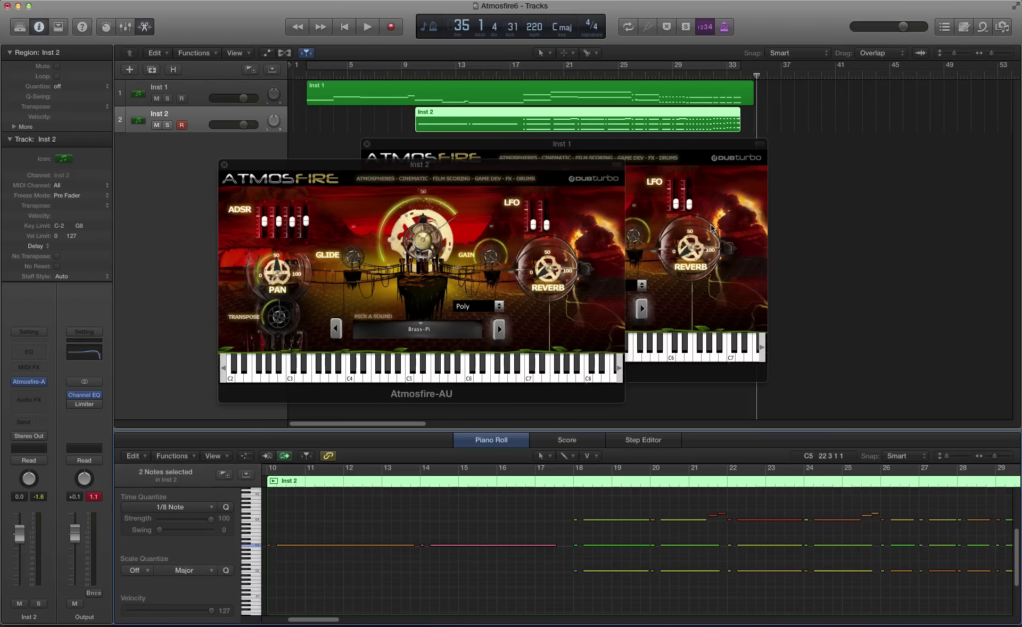
Start playback from bar 24 and record an additional part on the Inst 1 track from bar 28.
{"action": "left_click", "coordinate": [666, 74]}
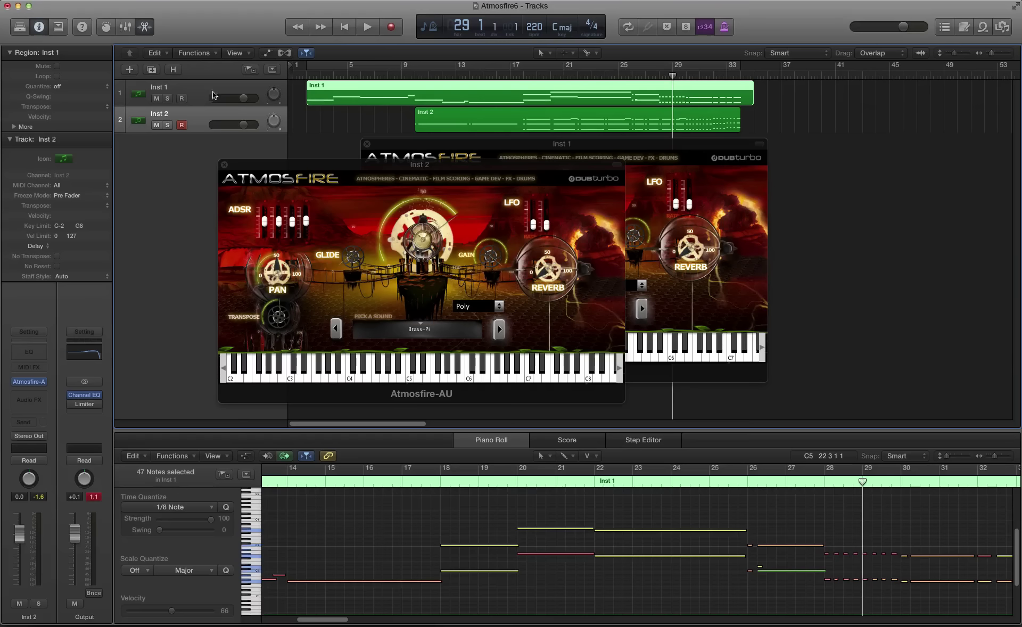
{"action": "left_click", "coordinate": [198, 84]}
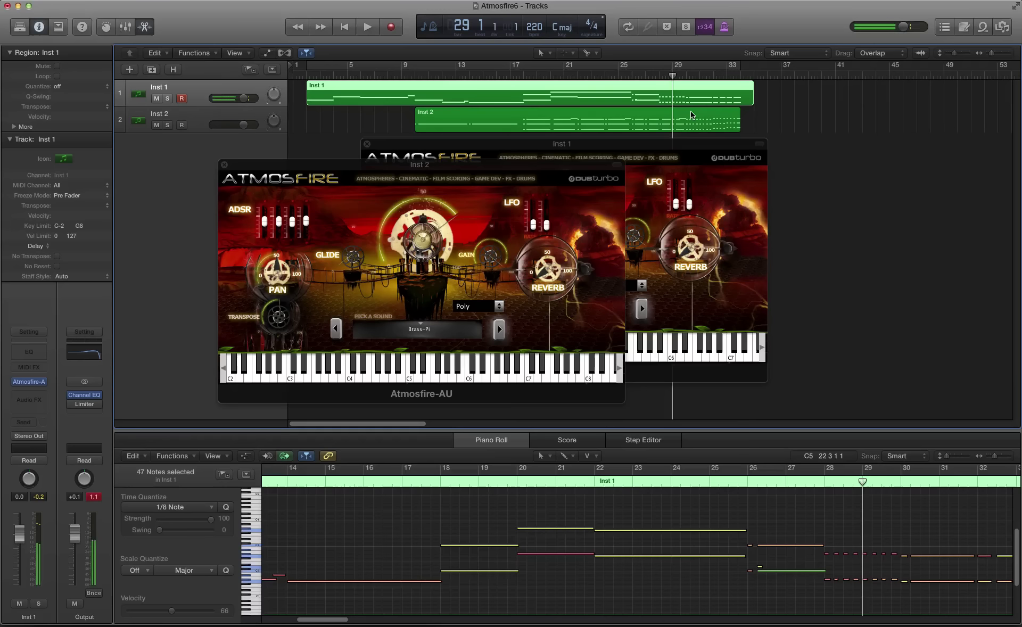
{"action": "left_click", "coordinate": [607, 77]}
{"action": "key", "text": "space"}
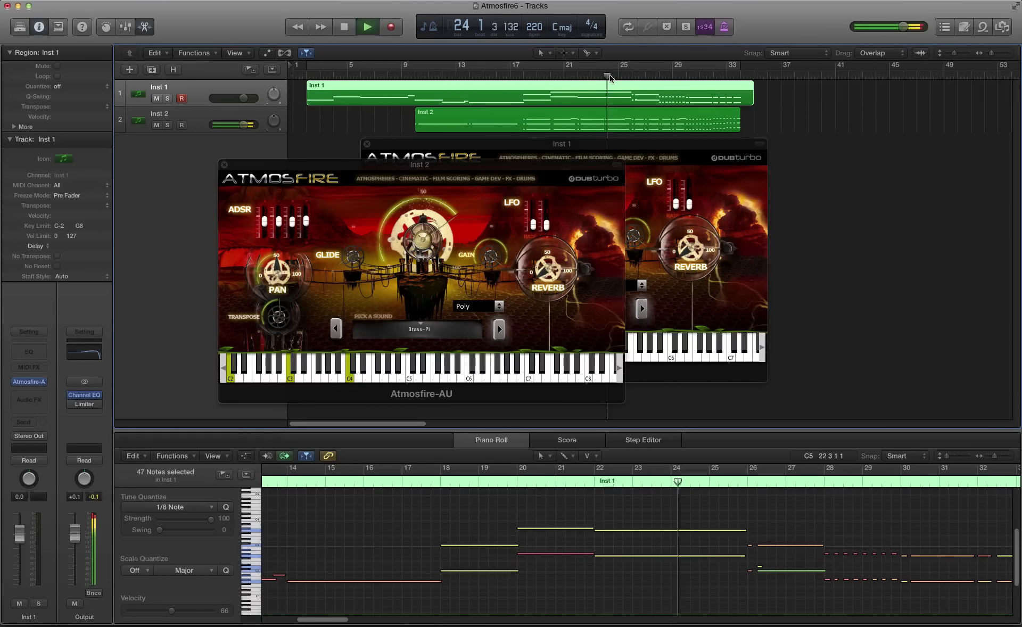
{"action": "key", "text": "r"}
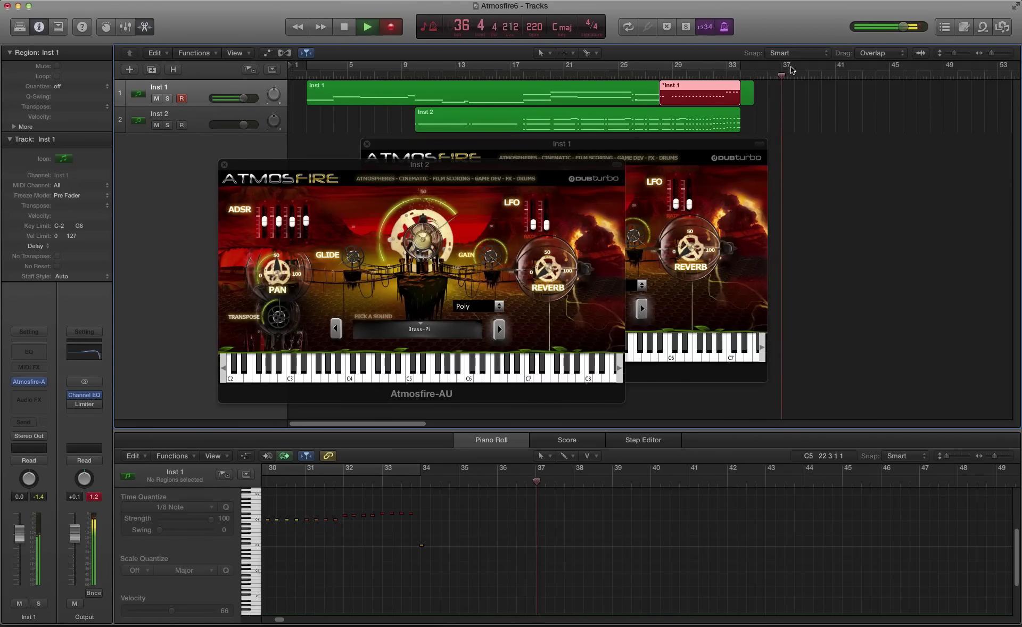
{"action": "key", "text": "space"}
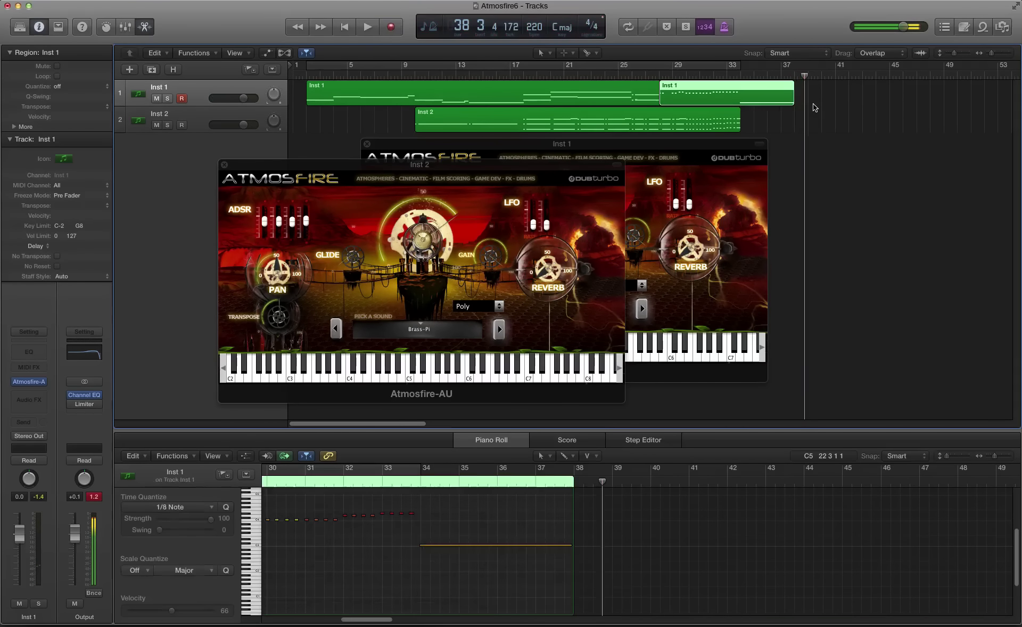
{"action": "left_click", "coordinate": [755, 134]}
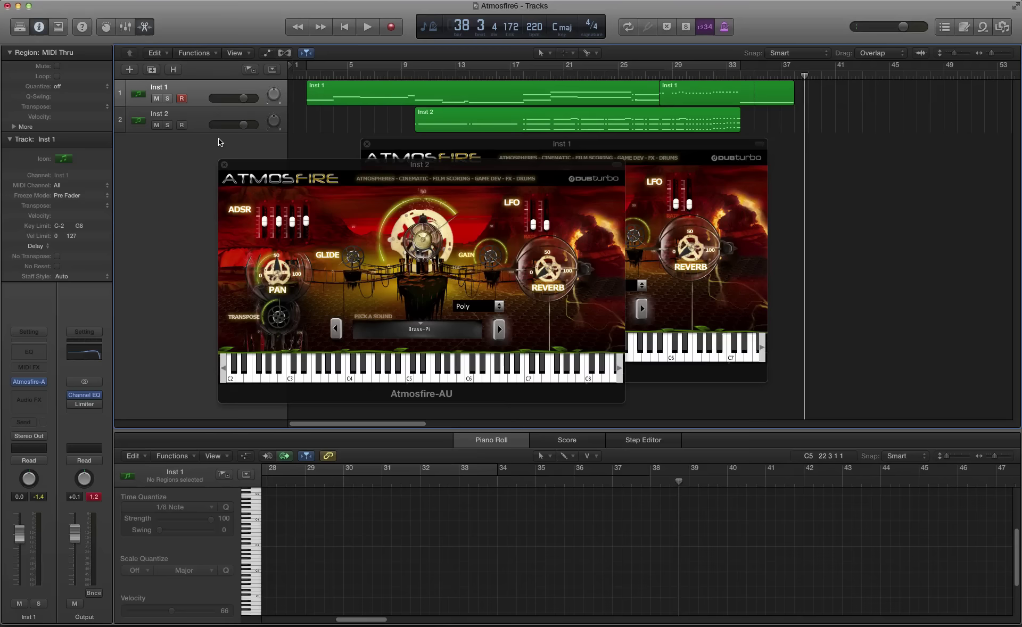
Duplicate the Inst 2 track, clear away the open instrument windows and load the X-Bass-2 sound on the new track.
{"action": "left_click", "coordinate": [200, 119]}
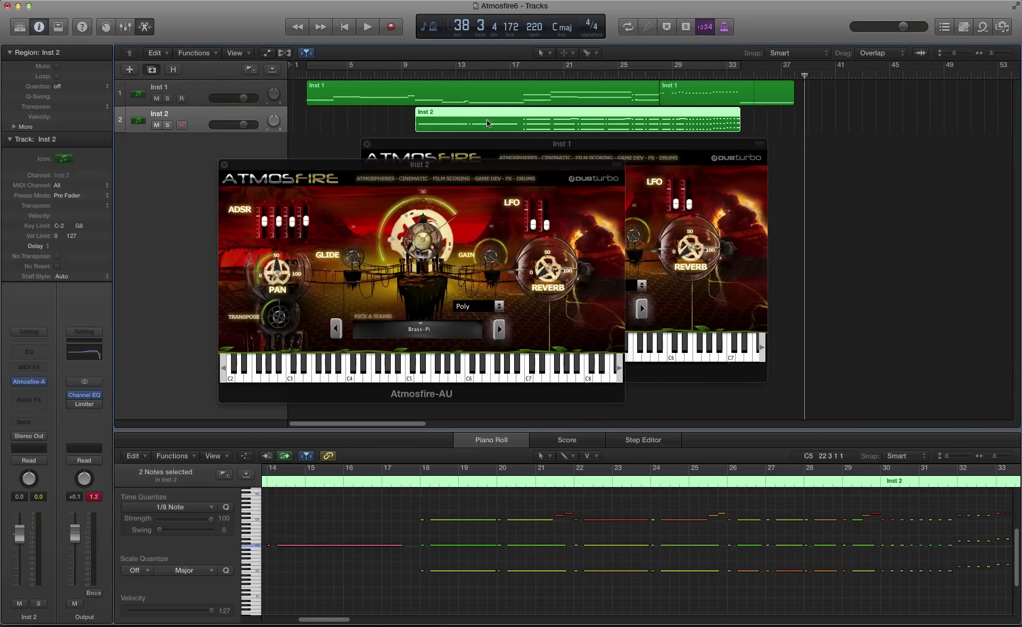
{"action": "left_click_drag", "start_coordinate": [519, 147], "coordinate": [1021, 200]}
{"action": "left_click_drag", "start_coordinate": [466, 169], "coordinate": [1021, 202]}
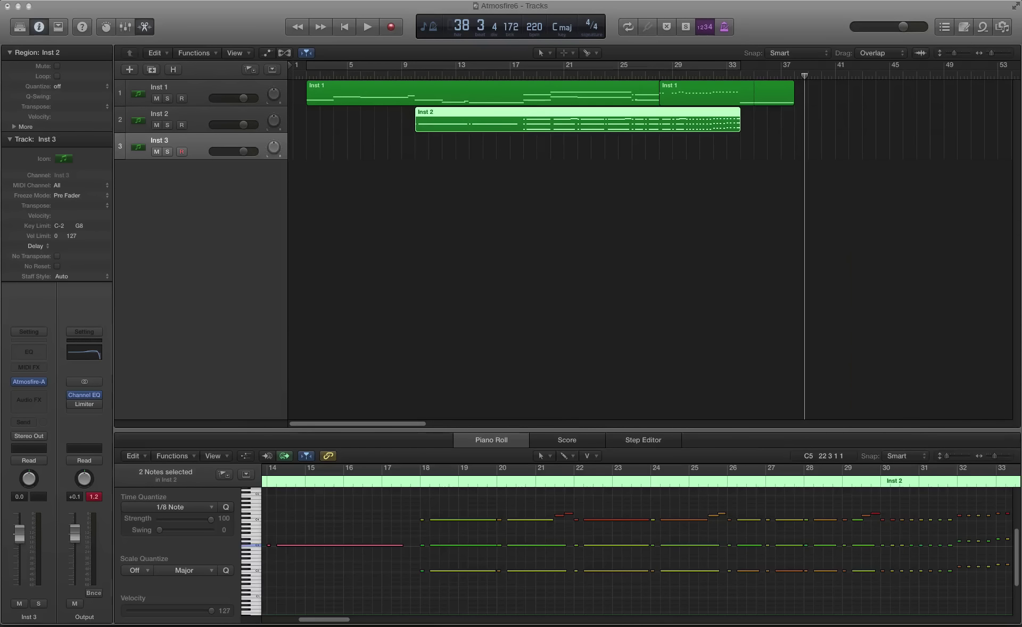
{"action": "left_click", "coordinate": [381, 262]}
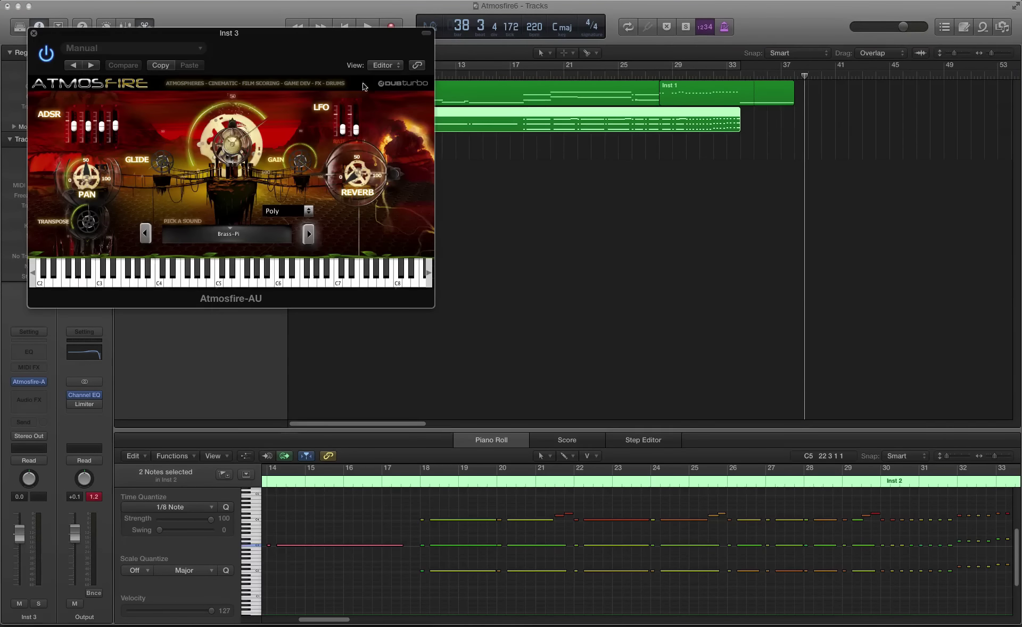
{"action": "left_click_drag", "start_coordinate": [337, 63], "coordinate": [672, 177]}
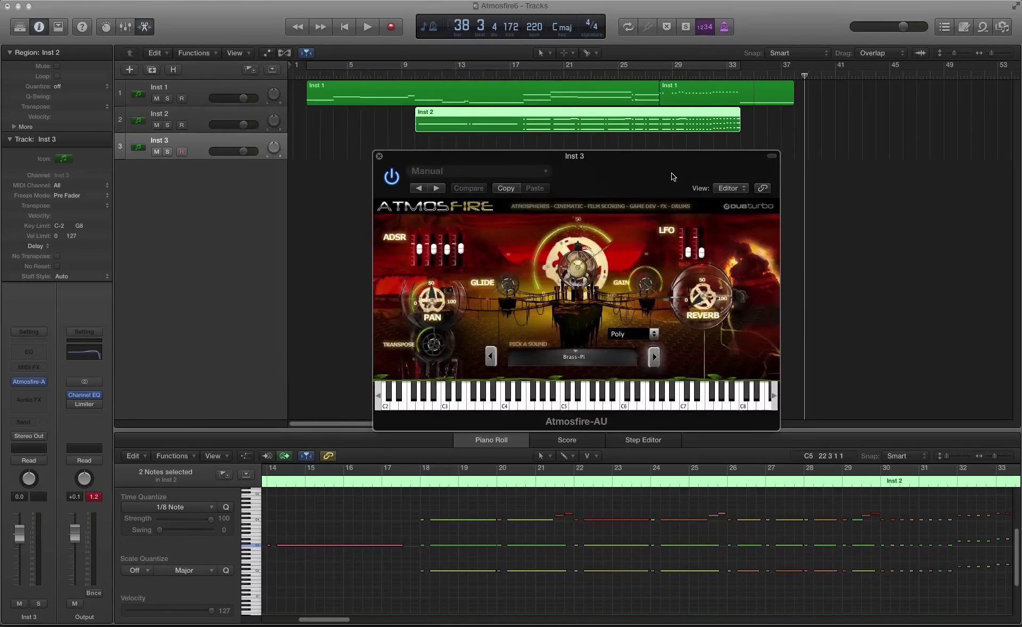
{"action": "left_click", "coordinate": [579, 358]}
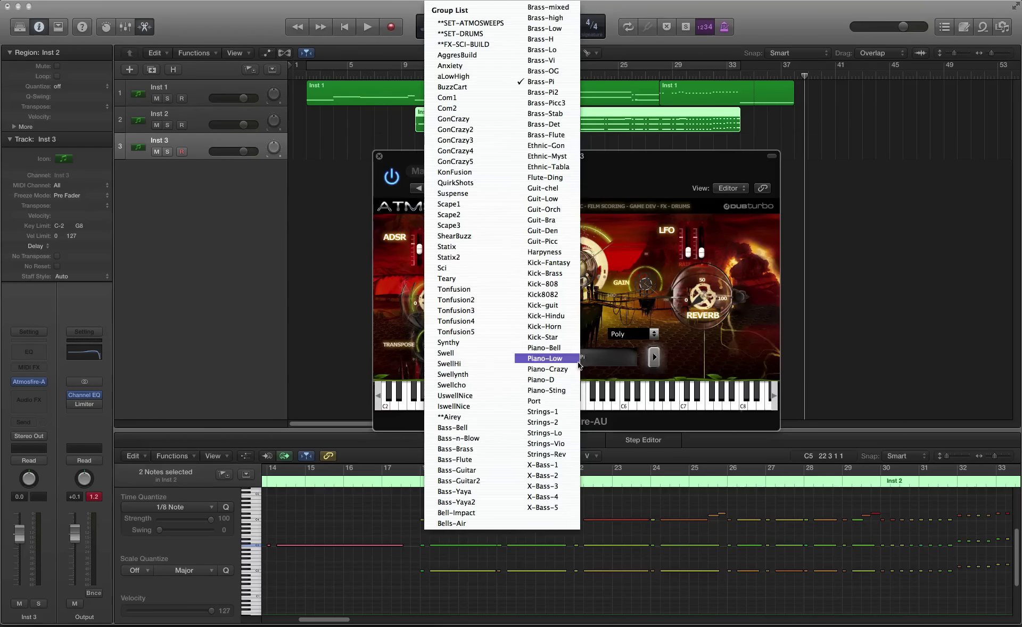
{"action": "left_click", "coordinate": [560, 477]}
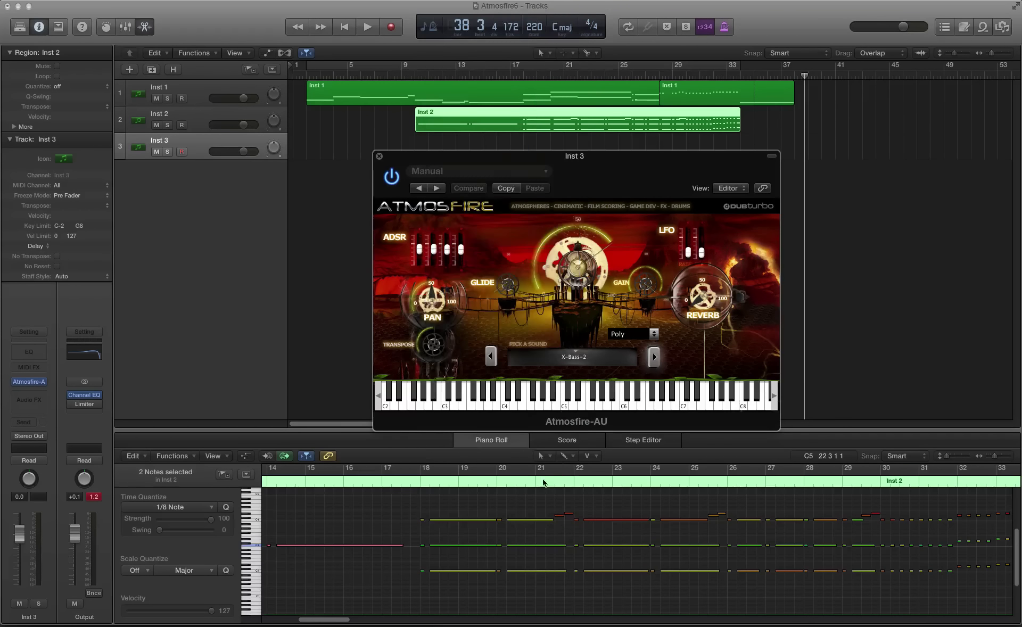
Copy the long Inst 1 region onto the Inst 3 track and trim the copy's start to bar 10.
{"action": "left_click", "coordinate": [504, 143]}
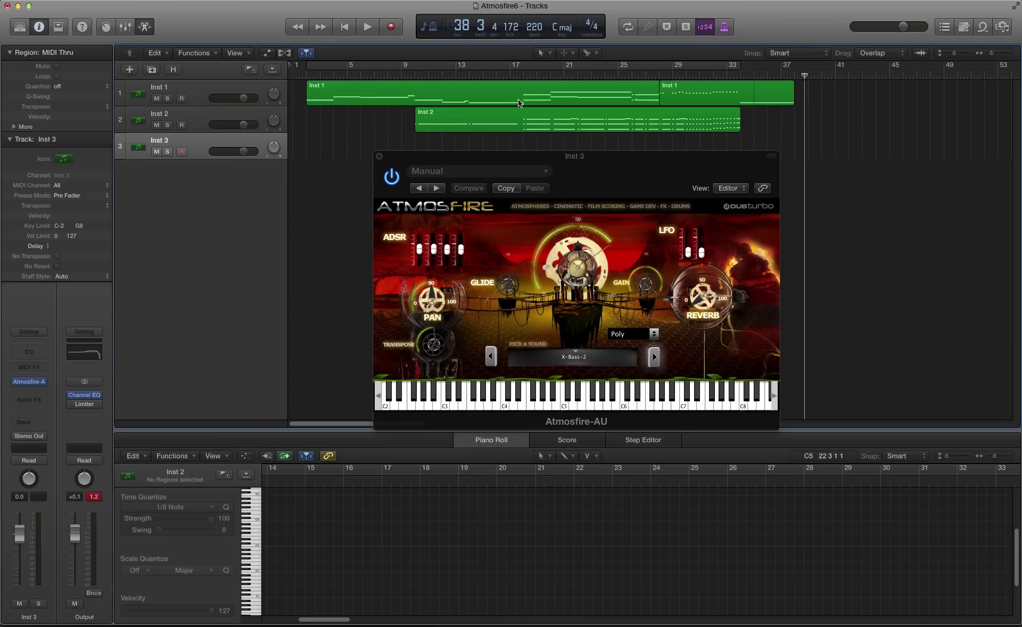
{"action": "left_click_drag", "start_coordinate": [522, 102], "coordinate": [523, 145]}
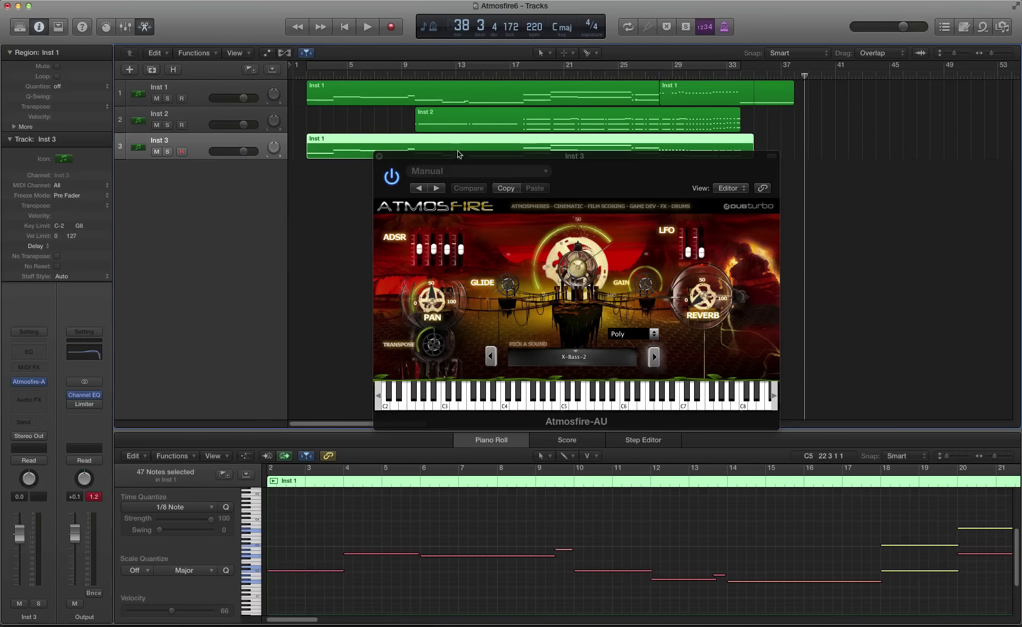
{"action": "left_click_drag", "start_coordinate": [629, 161], "coordinate": [725, 206]}
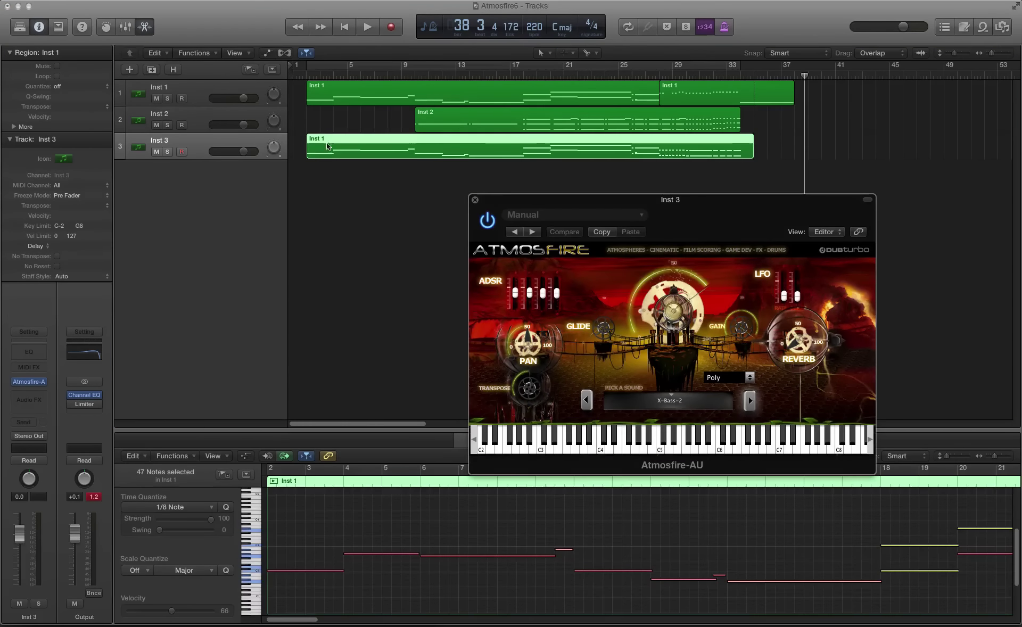
{"action": "left_click", "coordinate": [317, 174]}
{"action": "left_click_drag", "start_coordinate": [308, 155], "coordinate": [415, 160]}
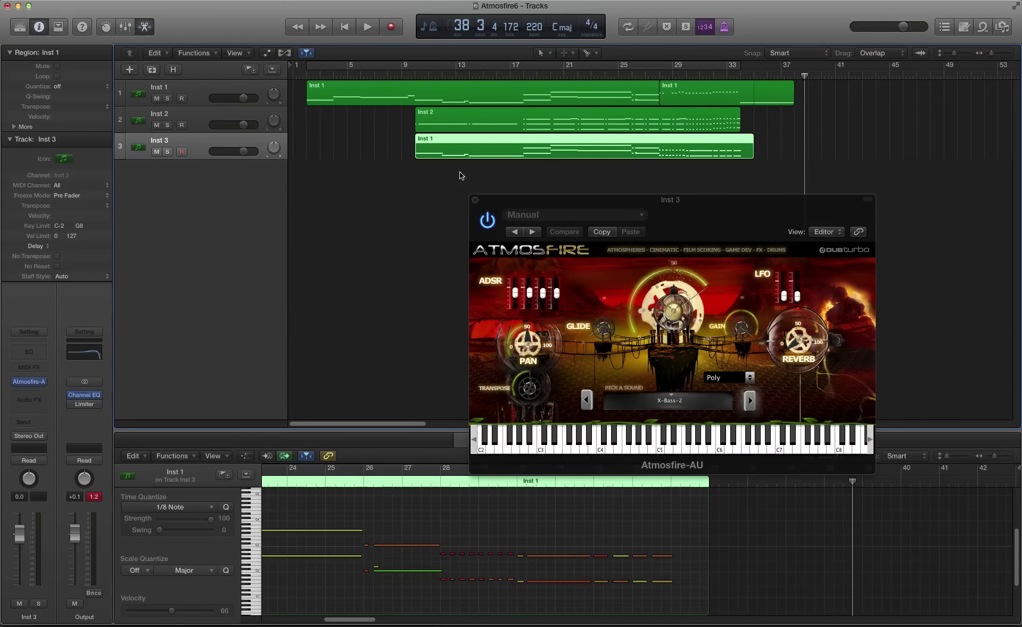
Delete the lower duplicate notes of the Inst 3 track's region from bar 18 to its end, keeping the upper line.
{"action": "left_click", "coordinate": [463, 155]}
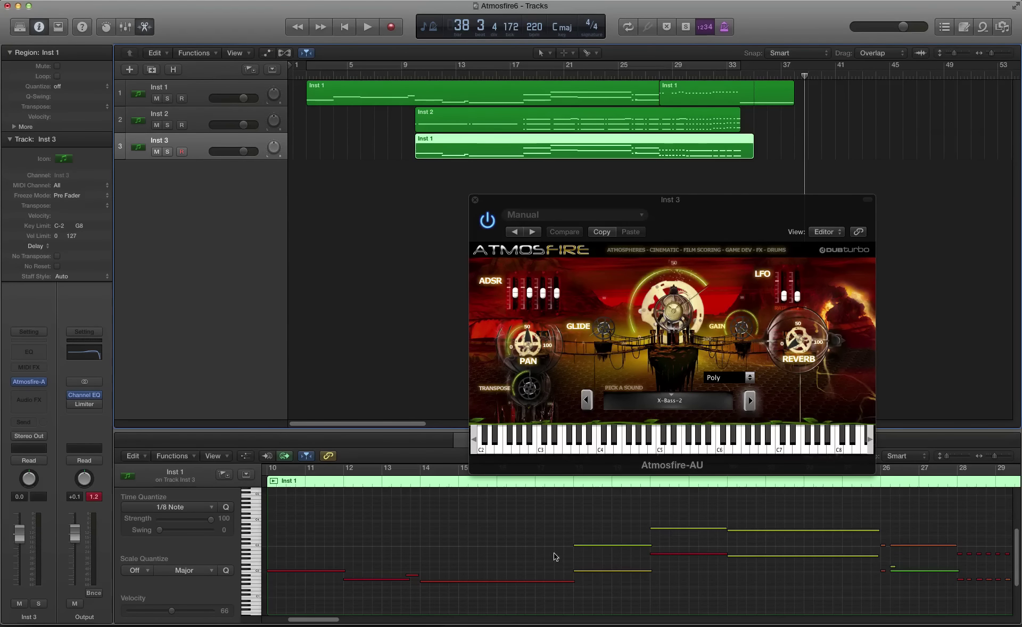
{"action": "left_click_drag", "start_coordinate": [590, 595], "coordinate": [911, 554]}
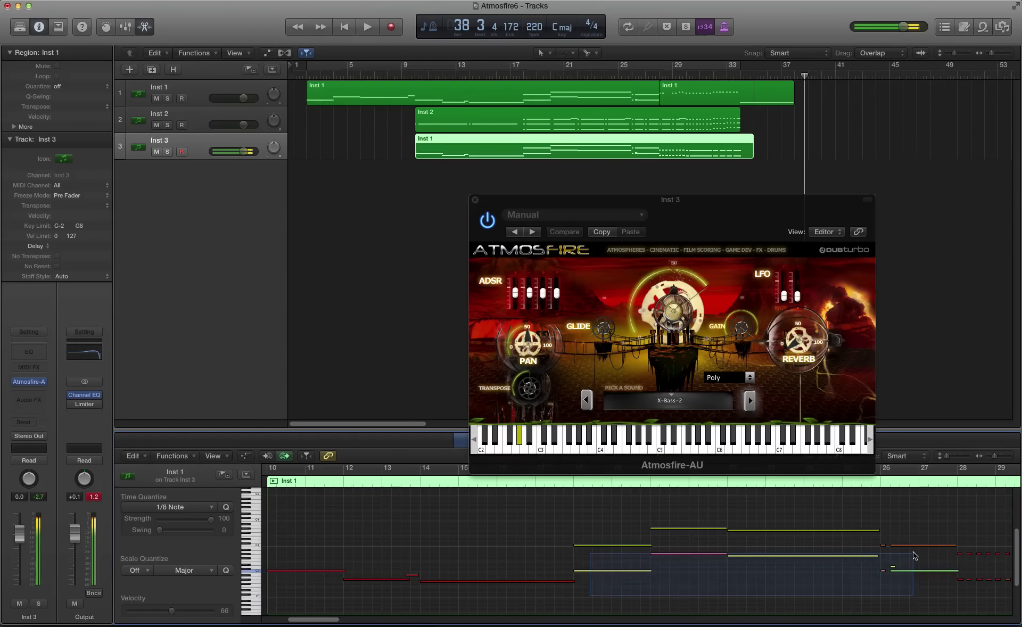
{"action": "key", "text": "Delete"}
{"action": "scroll", "coordinate": [863, 583], "scroll_direction": "right", "scroll_amount": 2}
{"action": "scroll", "coordinate": [863, 583], "scroll_direction": "right", "scroll_amount": 5}
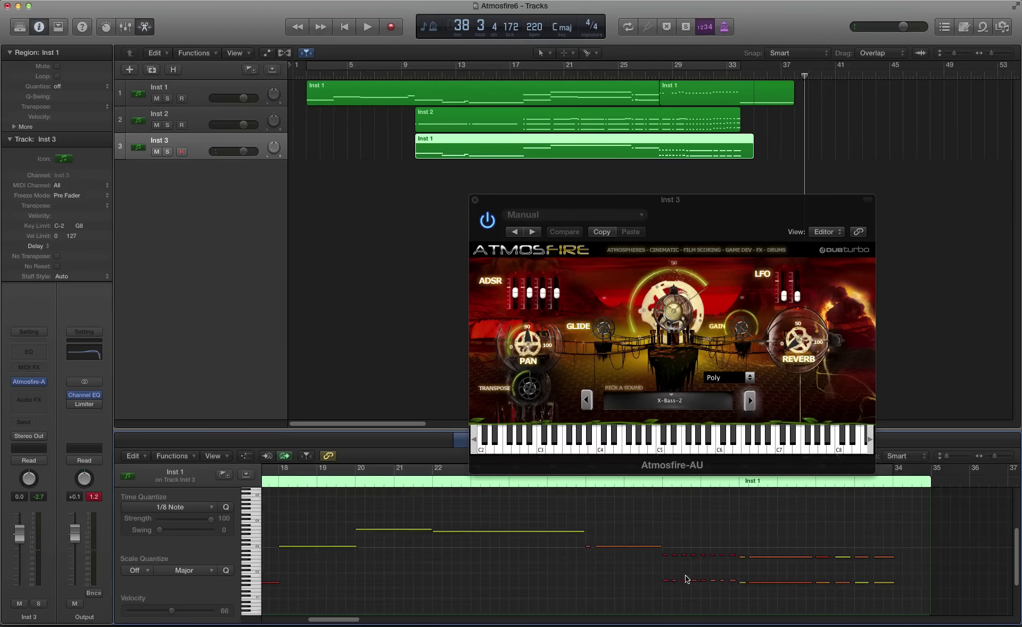
{"action": "left_click_drag", "start_coordinate": [627, 579], "coordinate": [941, 604]}
{"action": "key", "text": "Delete"}
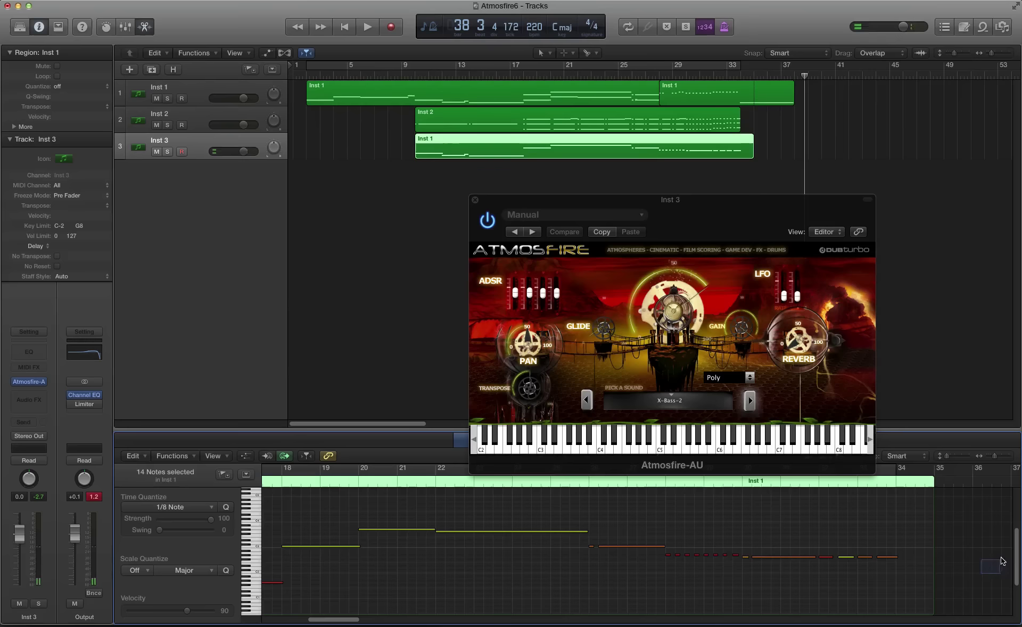
Play the arrangement from bar 10 and solo the Inst 3 track.
{"action": "scroll", "coordinate": [1012, 586], "scroll_direction": "down", "scroll_amount": 3}
{"action": "left_click_drag", "start_coordinate": [1014, 600], "coordinate": [1019, 535]}
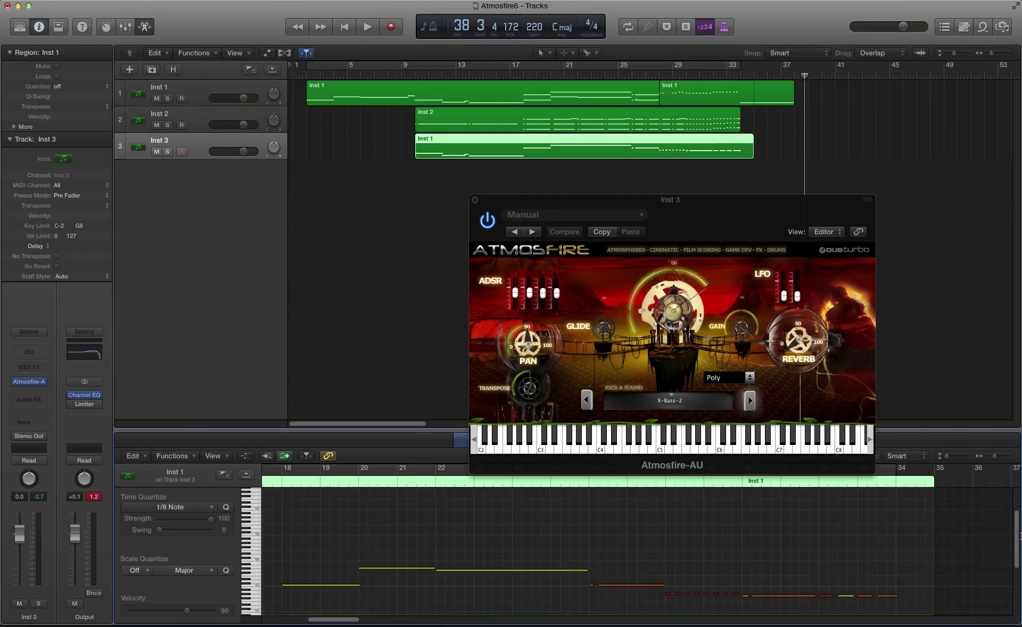
{"action": "left_click", "coordinate": [415, 69]}
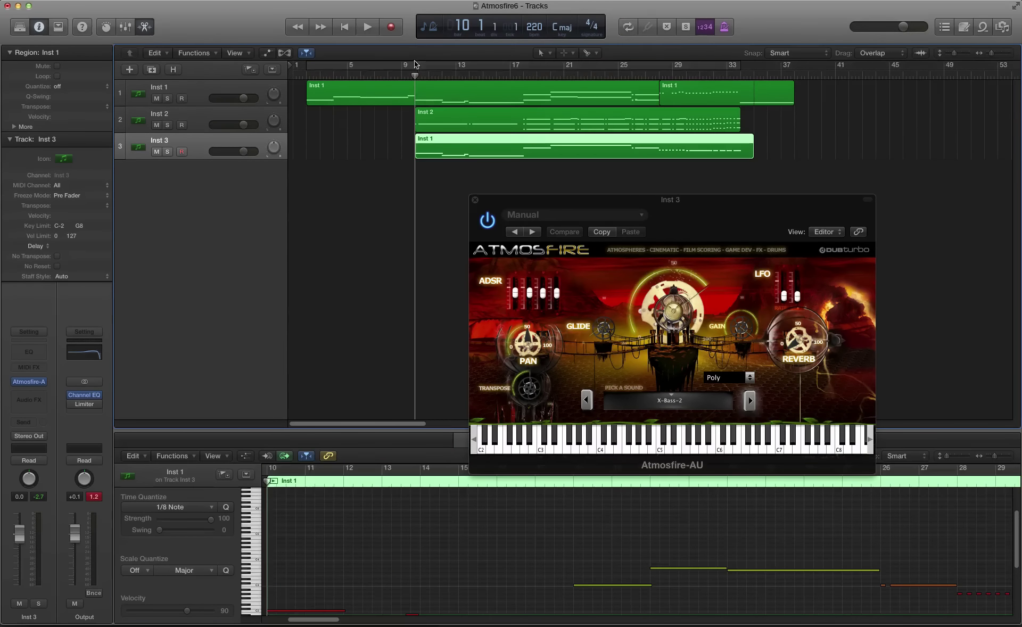
{"action": "key", "text": "space"}
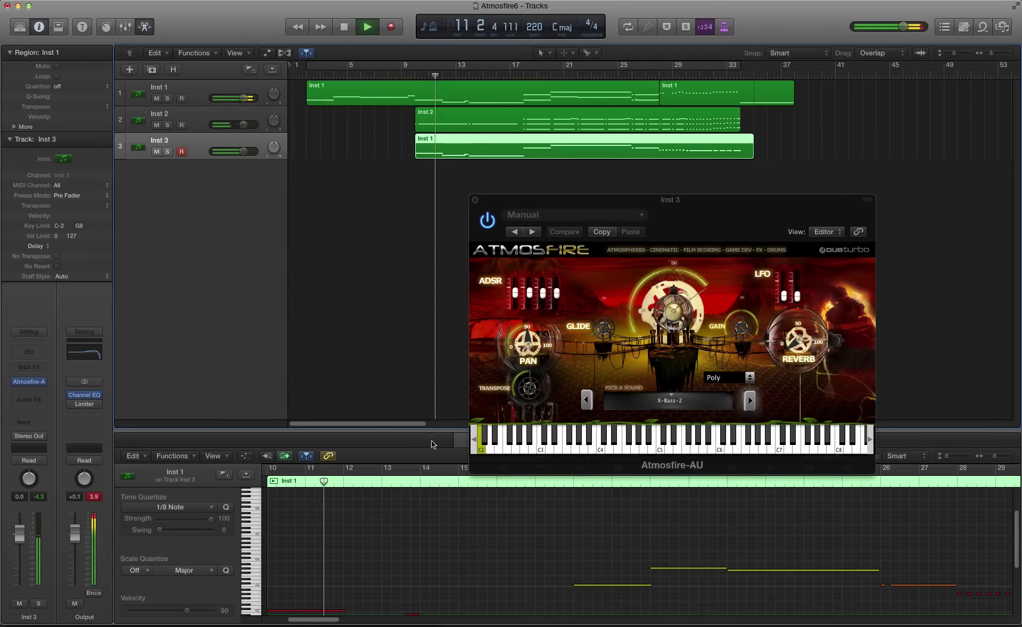
{"action": "left_click", "coordinate": [168, 152]}
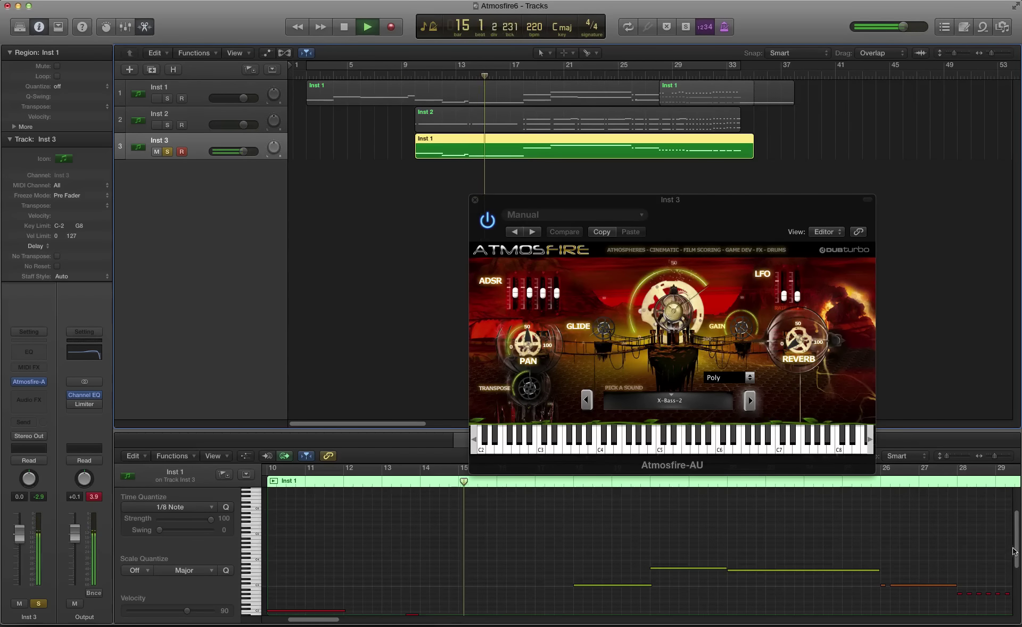
Stop playback and raise all the notes in the Inst 3 track's region by one octave.
{"action": "scroll", "coordinate": [1014, 551], "scroll_direction": "down", "scroll_amount": 5}
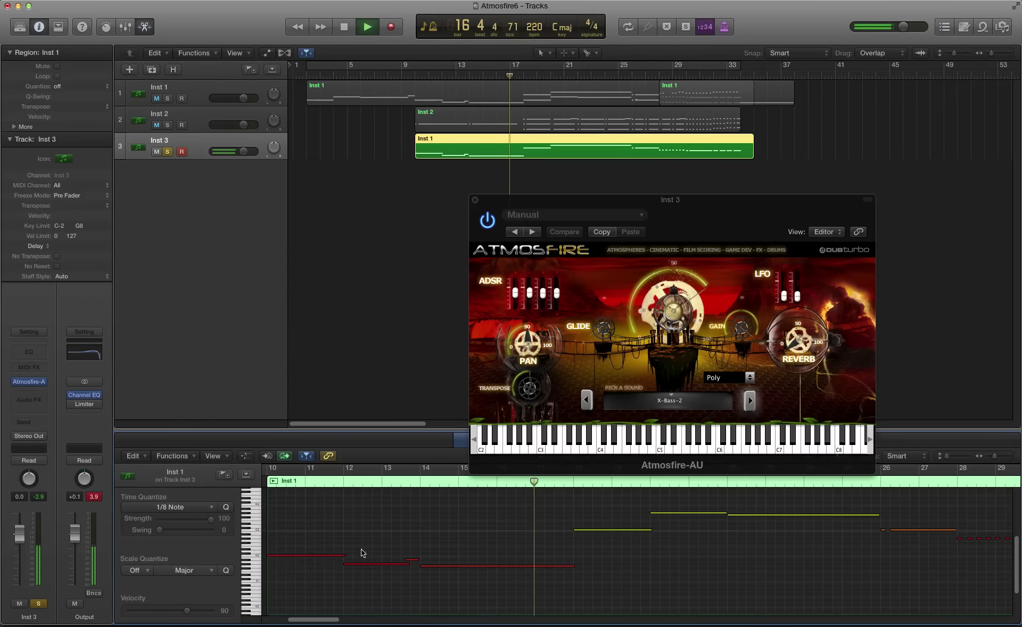
{"action": "key", "text": "space"}
{"action": "key", "text": "super+a"}
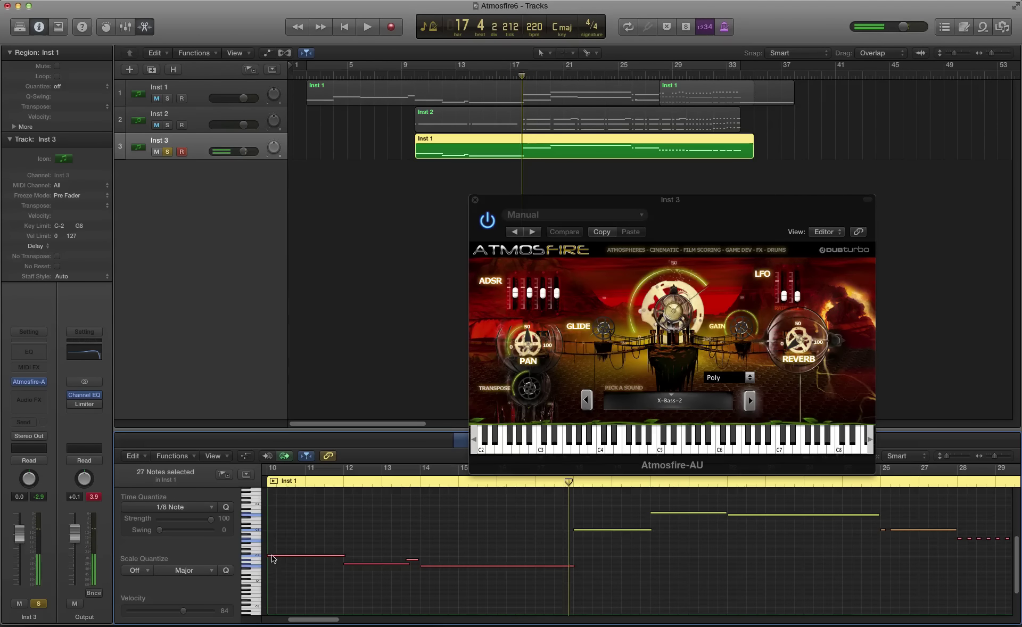
{"action": "left_click", "coordinate": [275, 557]}
{"action": "left_click_drag", "start_coordinate": [274, 557], "coordinate": [277, 533]}
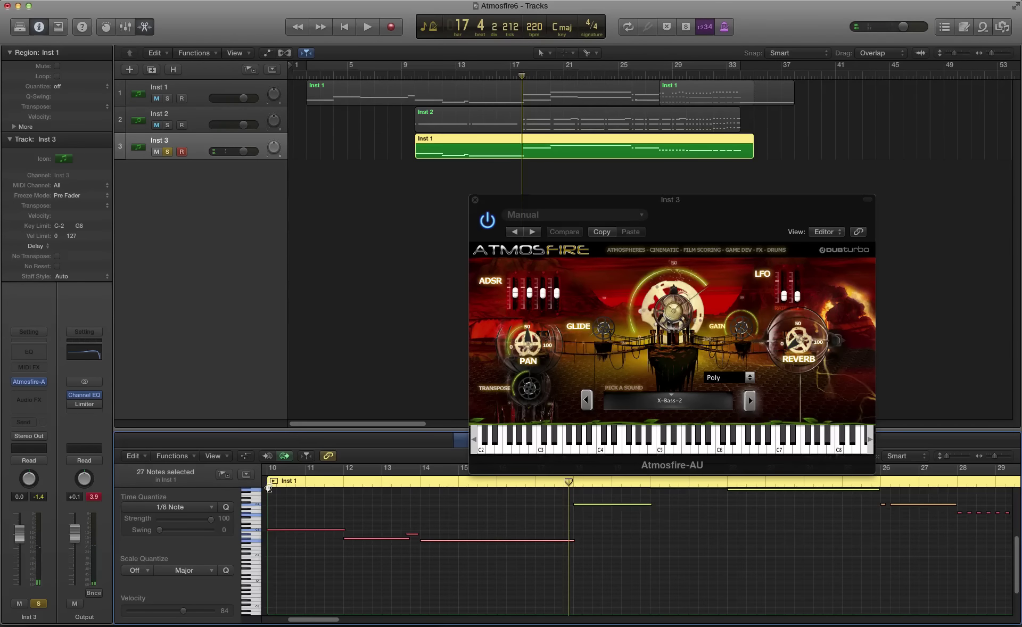
Audition the soloed Inst 3 part from bar 10 with its sound switched to X-Bass-3, and turn the solo off.
{"action": "key", "text": "shift+space"}
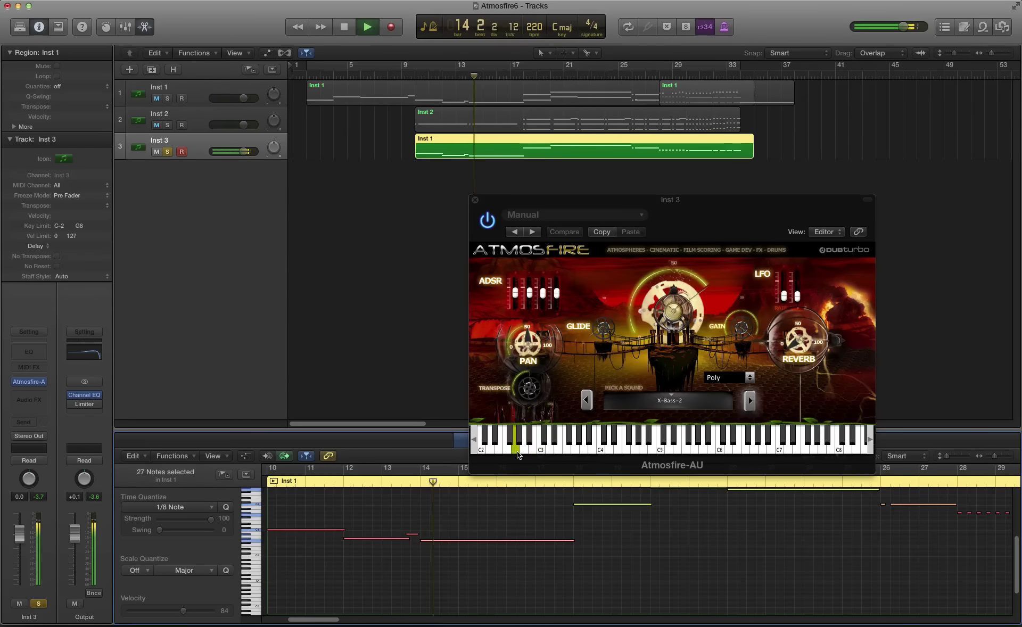
{"action": "left_click", "coordinate": [750, 401]}
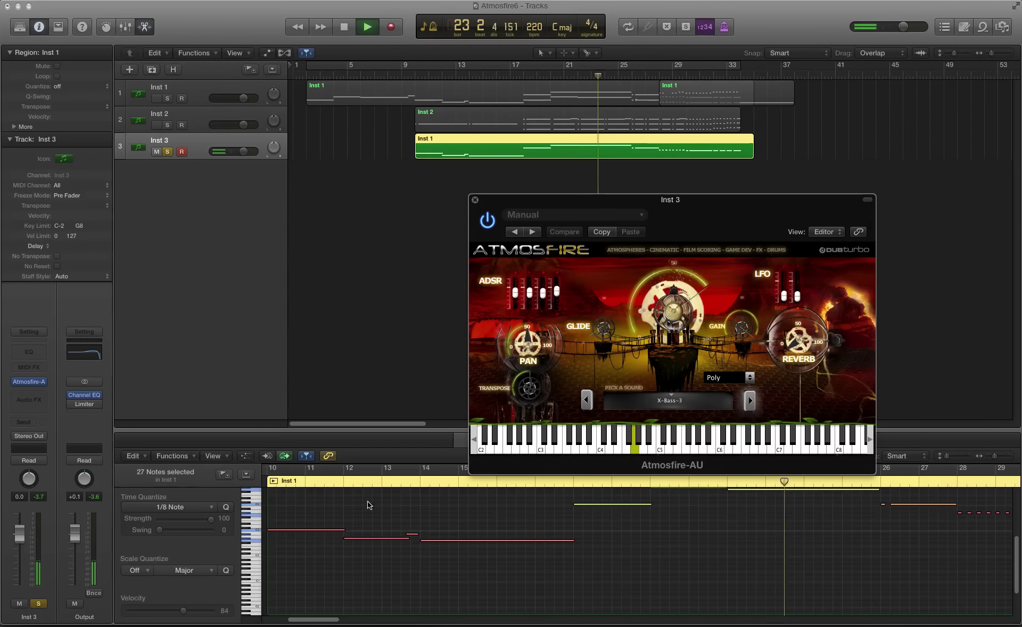
{"action": "left_click", "coordinate": [263, 484]}
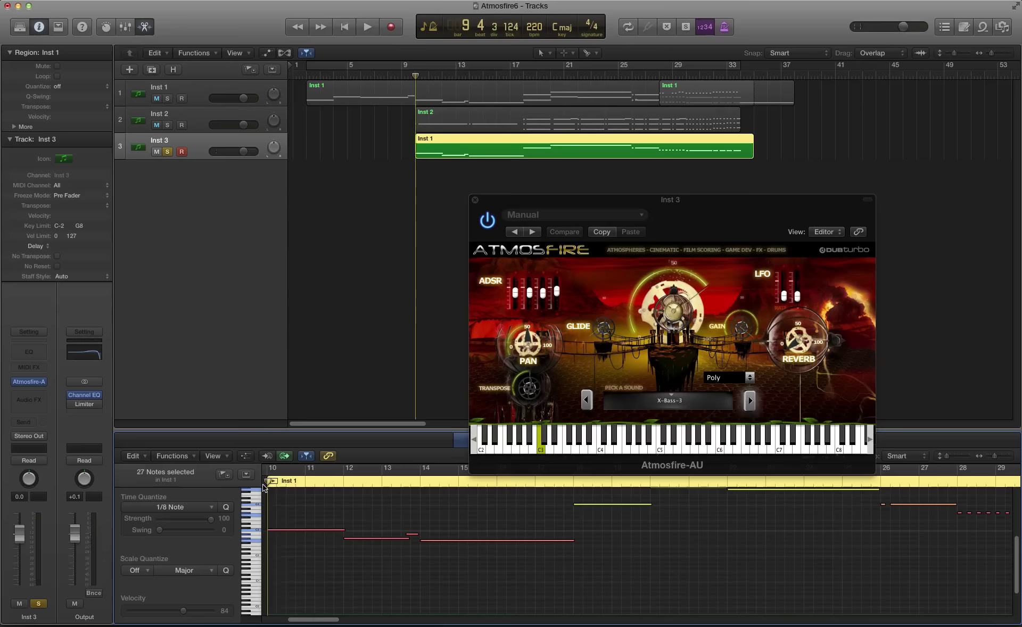
{"action": "left_click", "coordinate": [359, 570]}
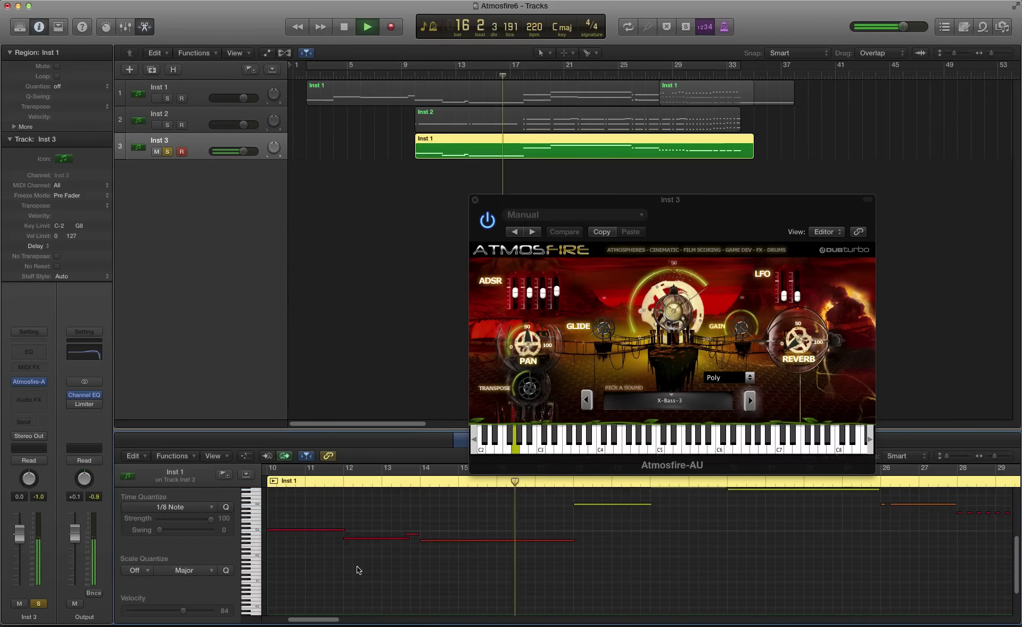
{"action": "left_click", "coordinate": [168, 152]}
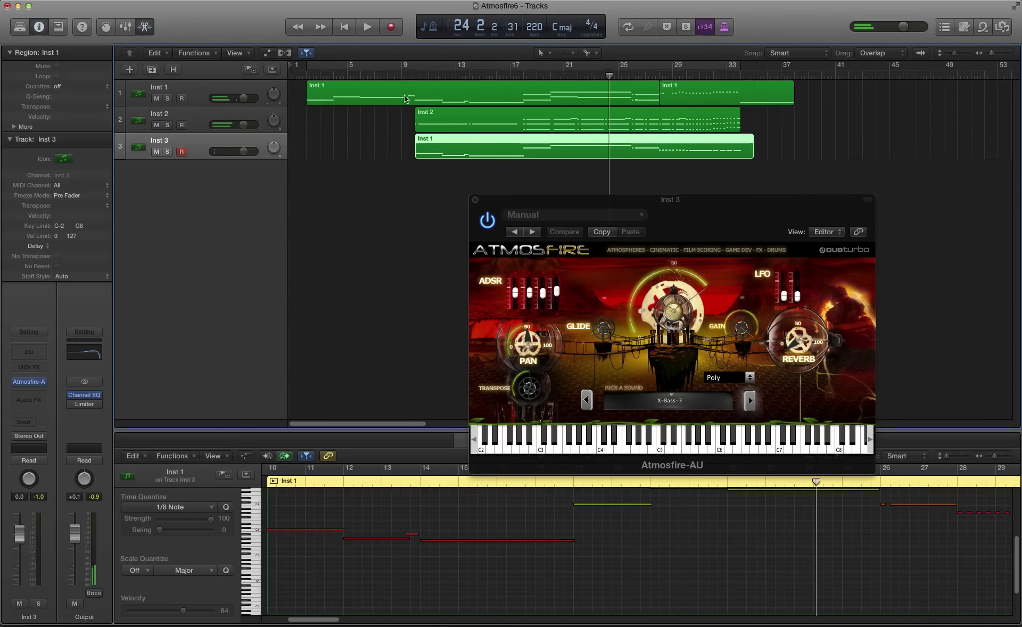
Play the full arrangement from about bar 10 and lengthen the last Inst 3 note to about bar 39.
{"action": "left_click", "coordinate": [409, 75]}
{"action": "key", "text": "space"}
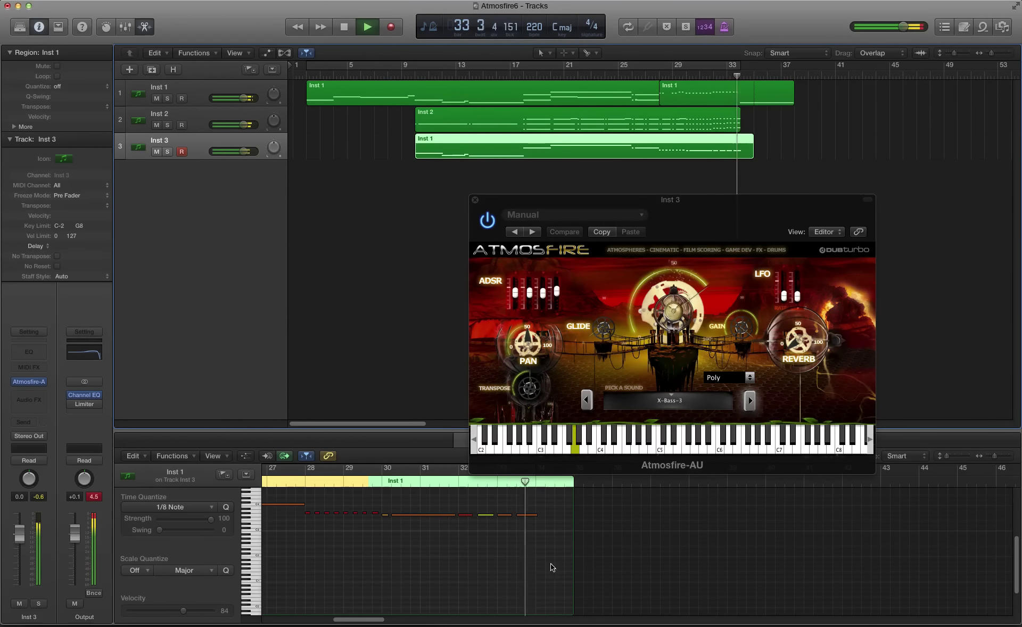
{"action": "key", "text": "space"}
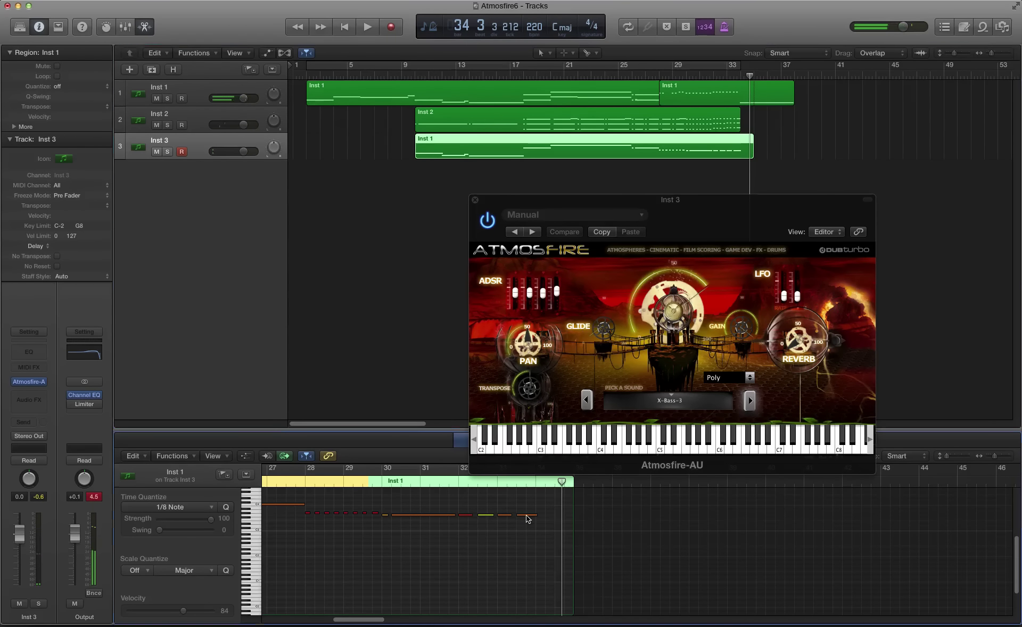
{"action": "left_click_drag", "start_coordinate": [529, 519], "coordinate": [737, 530]}
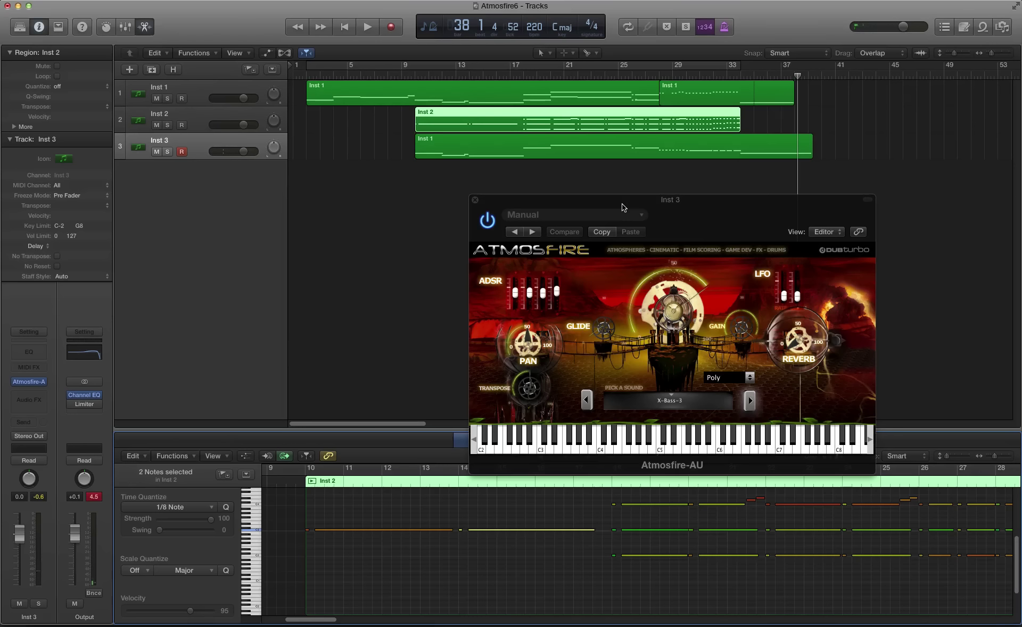
Duplicate the Inst 3 track and load the **SET-DRUMS sound on the new Inst 4 track.
{"action": "left_click", "coordinate": [154, 71]}
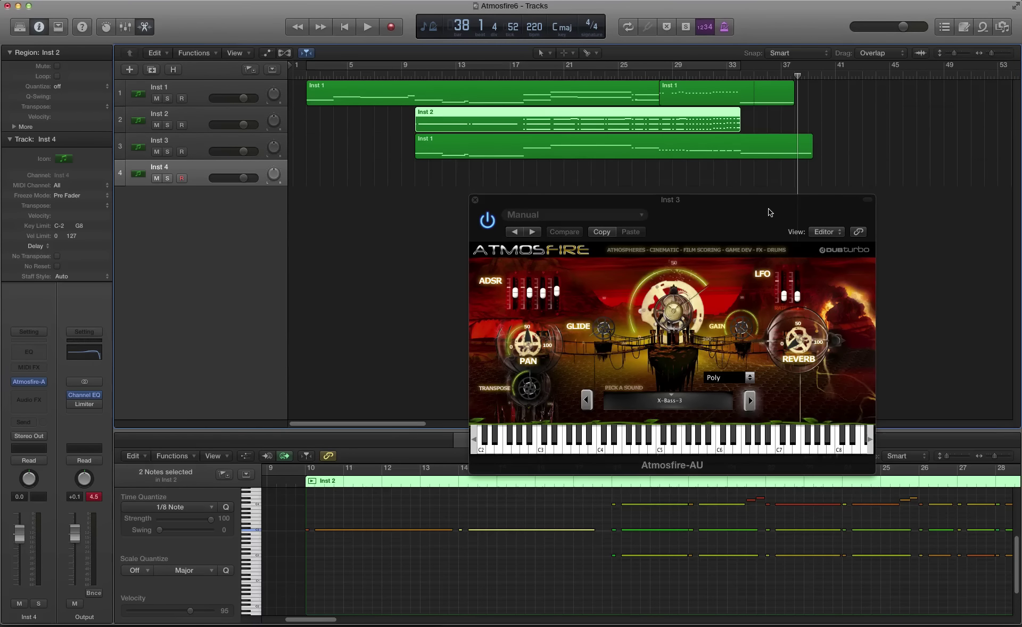
{"action": "left_click_drag", "start_coordinate": [769, 212], "coordinate": [765, 244]}
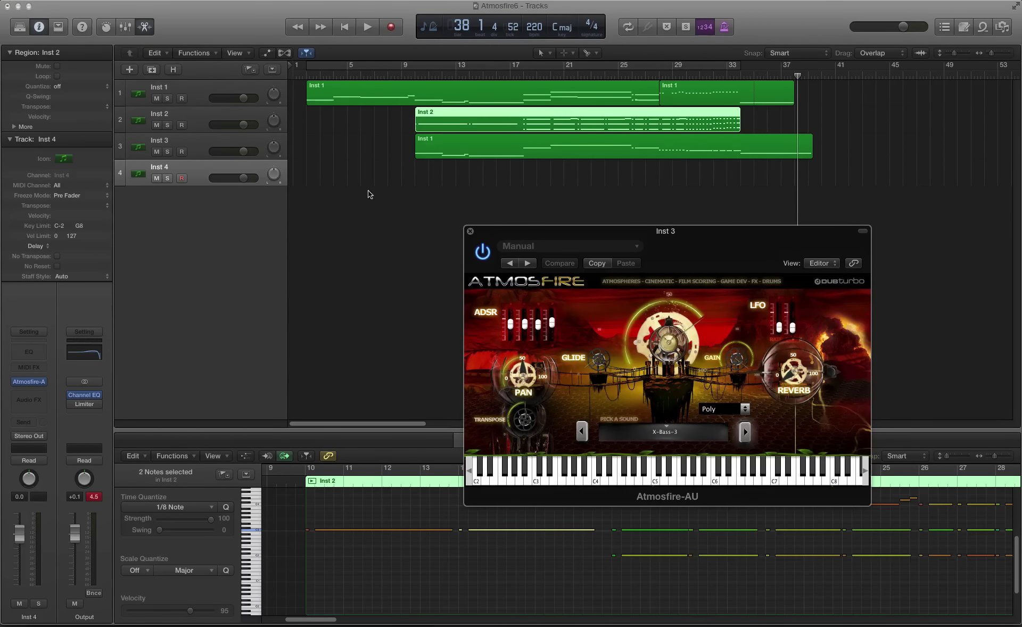
{"action": "left_click", "coordinate": [30, 383]}
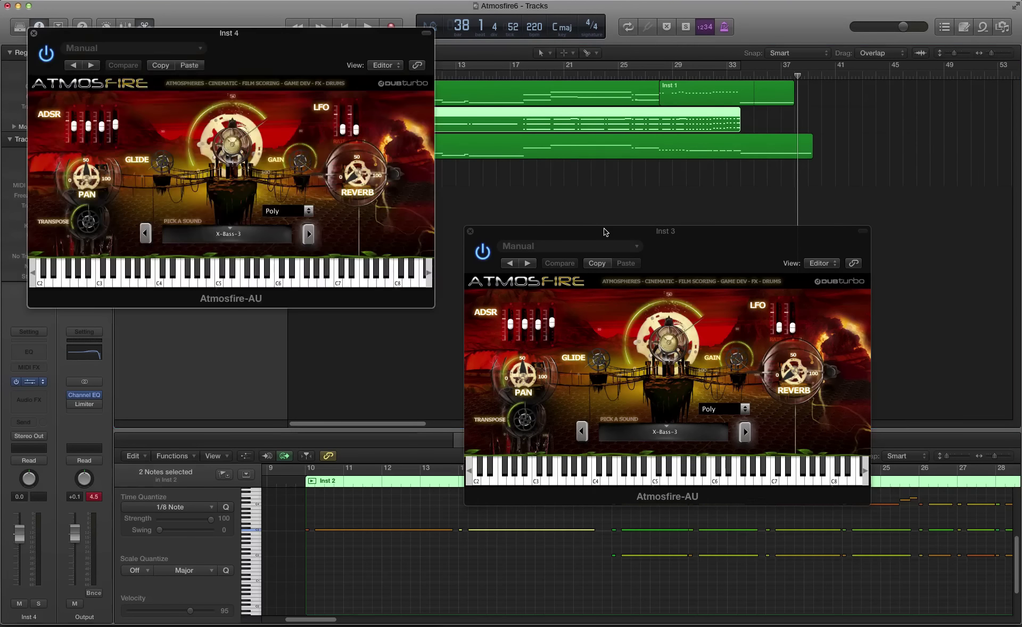
{"action": "left_click", "coordinate": [228, 234]}
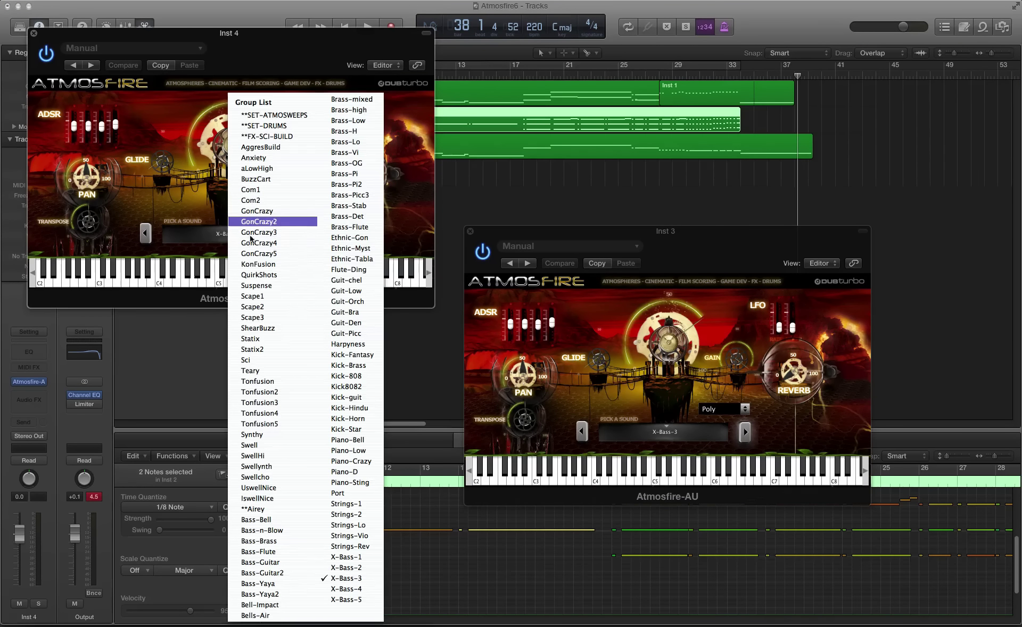
{"action": "left_click", "coordinate": [259, 127]}
Arrange the Inst 4 and Inst 3 instrument windows side by side below the tracks.
{"action": "left_click_drag", "start_coordinate": [362, 33], "coordinate": [388, 236]}
{"action": "left_click_drag", "start_coordinate": [585, 234], "coordinate": [711, 239]}
{"action": "left_click_drag", "start_coordinate": [351, 237], "coordinate": [476, 246]}
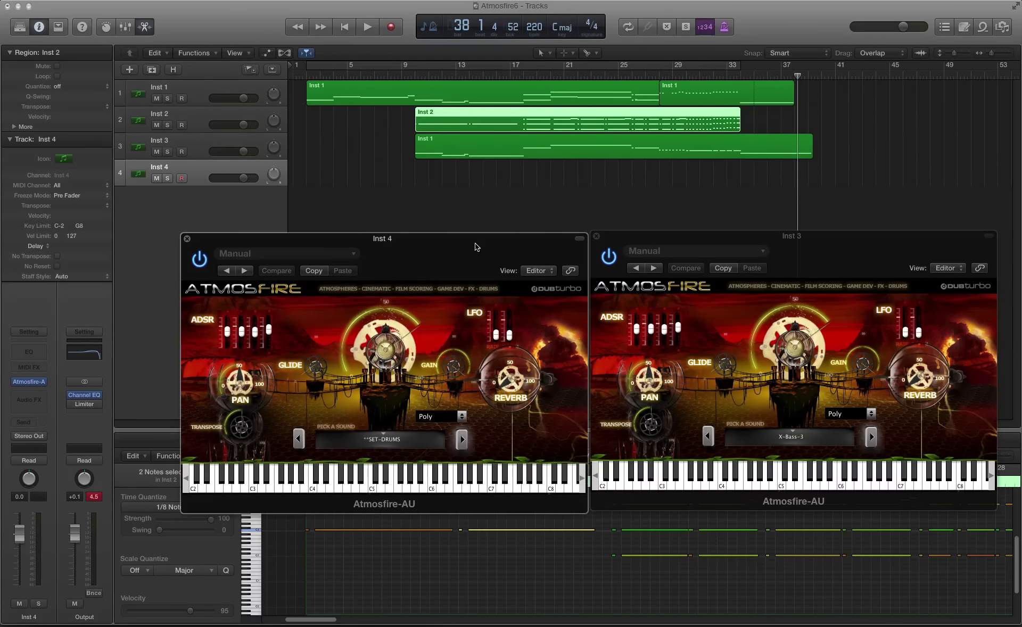
Record a drum part on the Inst 4 track from bar 10 to bar 35, with a lead-in from about bar 8.
{"action": "left_click", "coordinate": [402, 78]}
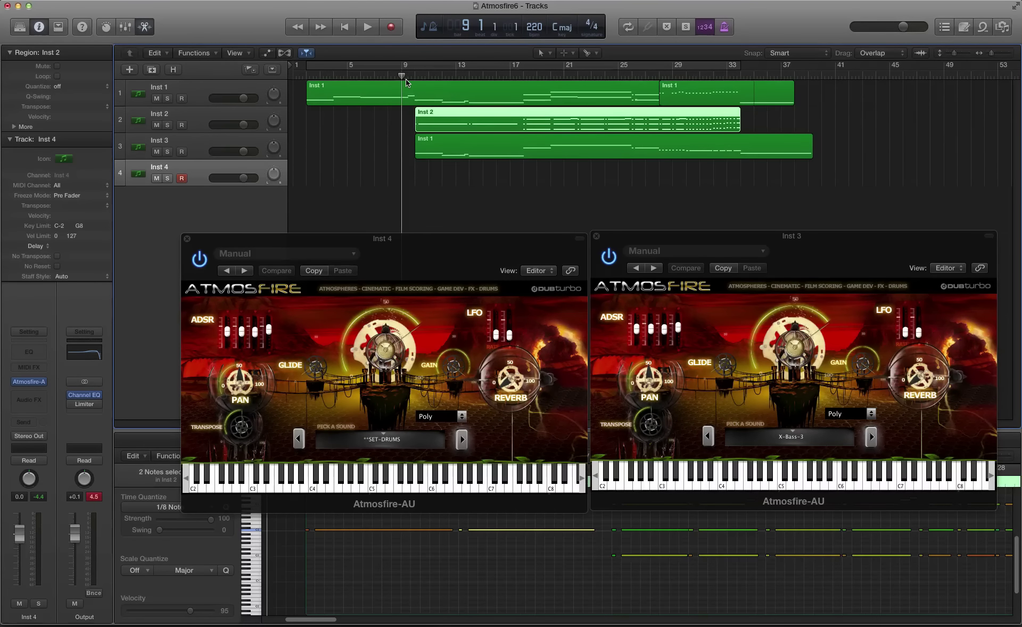
{"action": "key", "text": "space"}
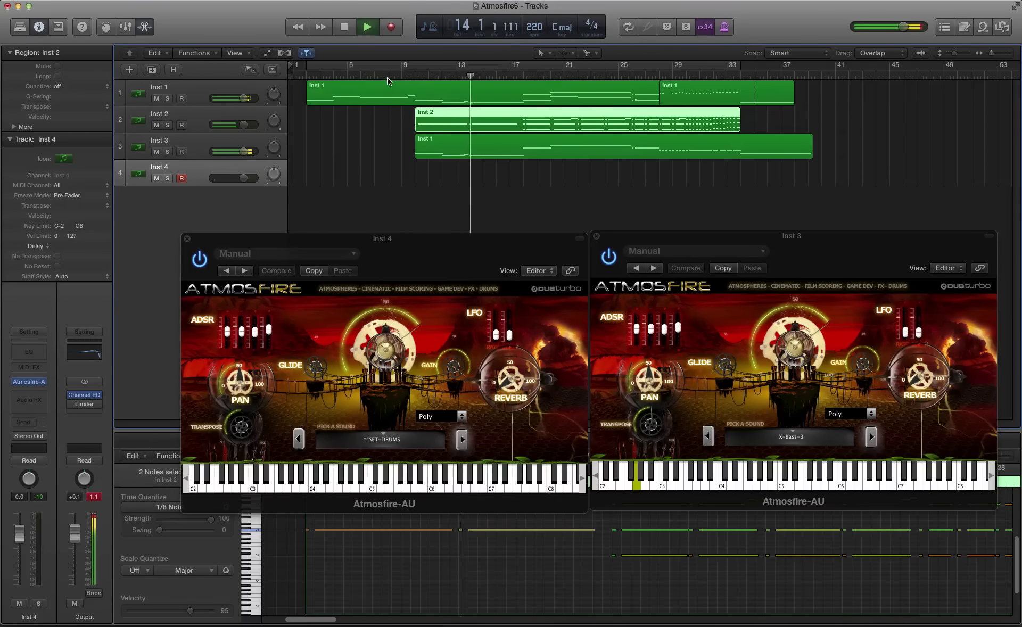
{"action": "left_click", "coordinate": [386, 76]}
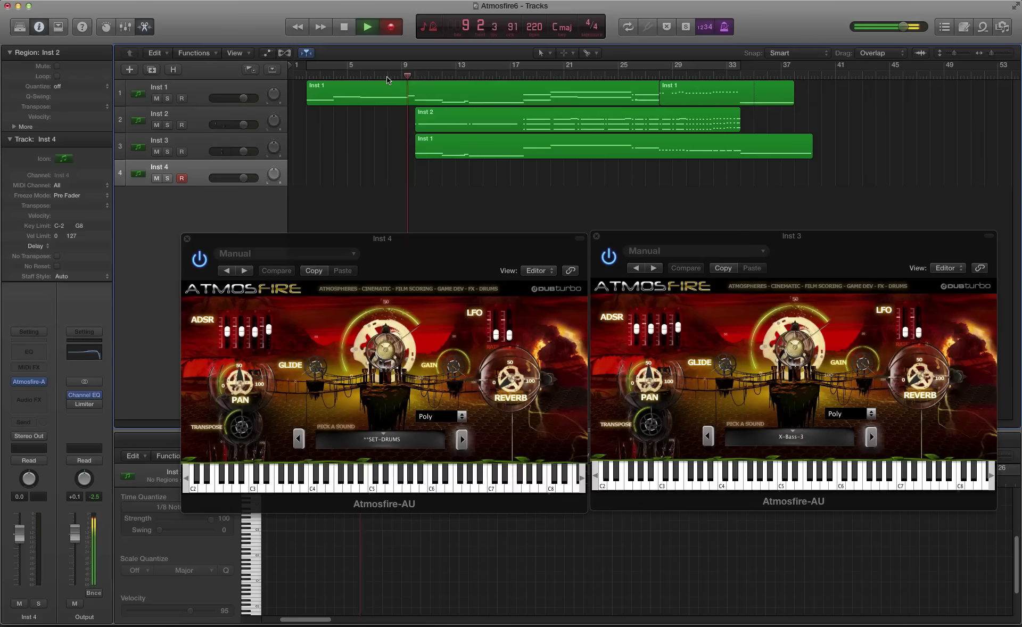
{"action": "key", "text": "r"}
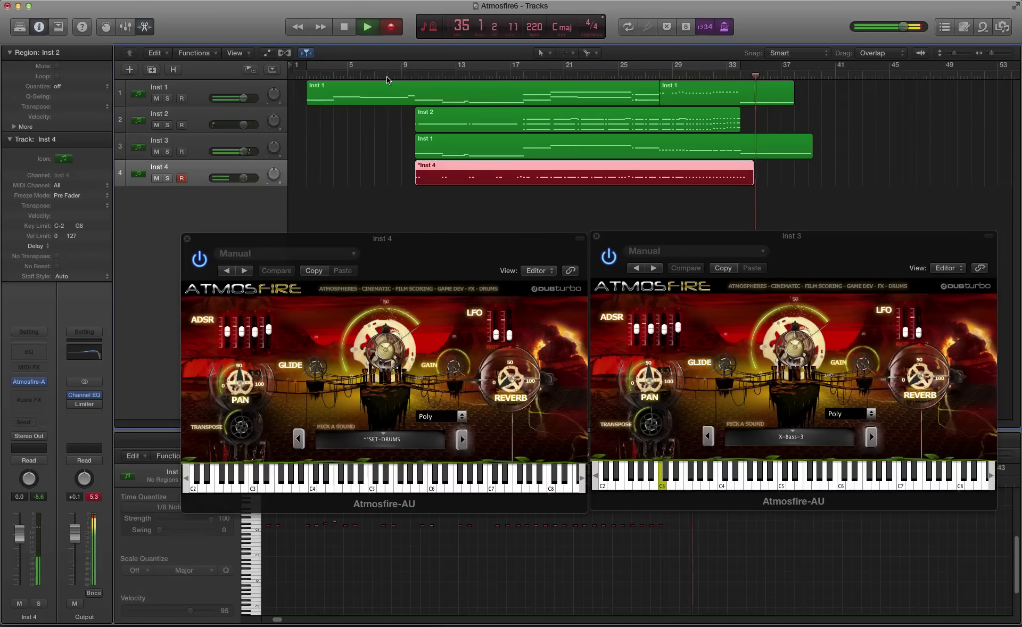
{"action": "key", "text": "space"}
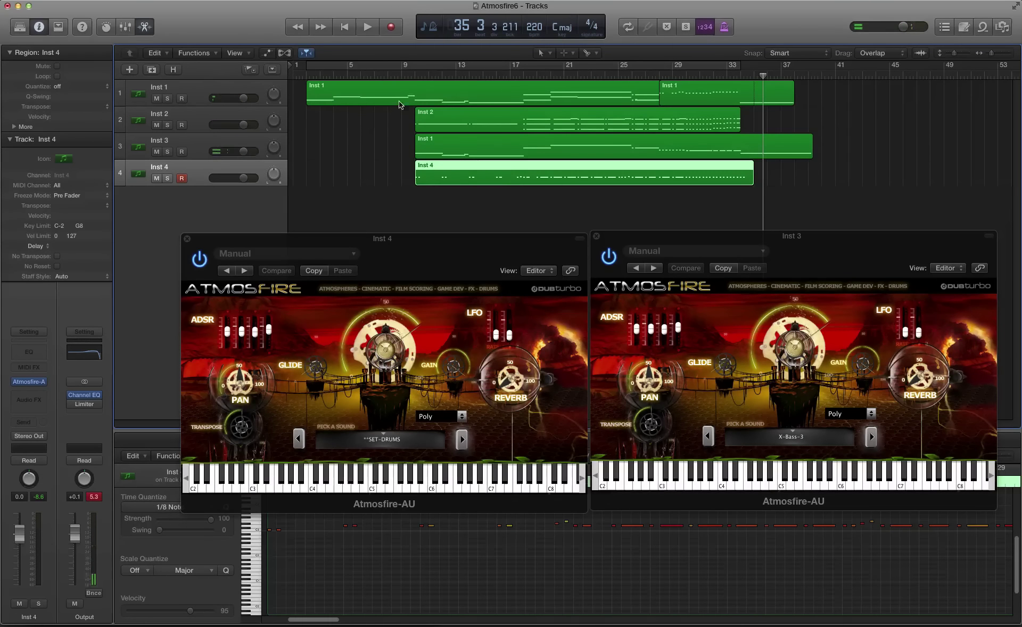
Start playback from bar 18 and record a second drum layer on Inst 4 from bar 22 to bar 34.
{"action": "left_click", "coordinate": [524, 76]}
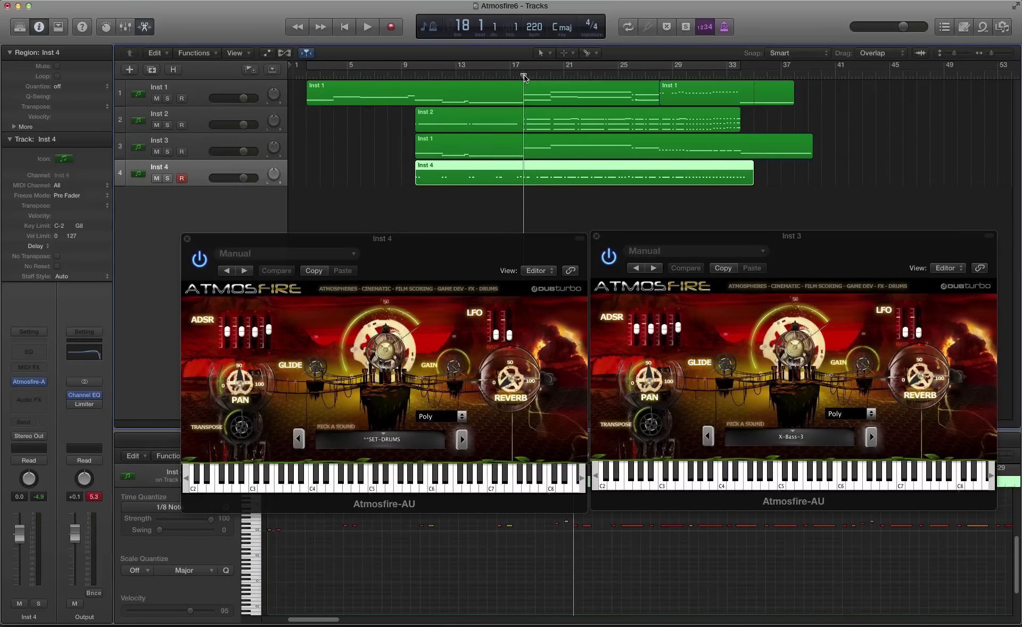
{"action": "key", "text": "space"}
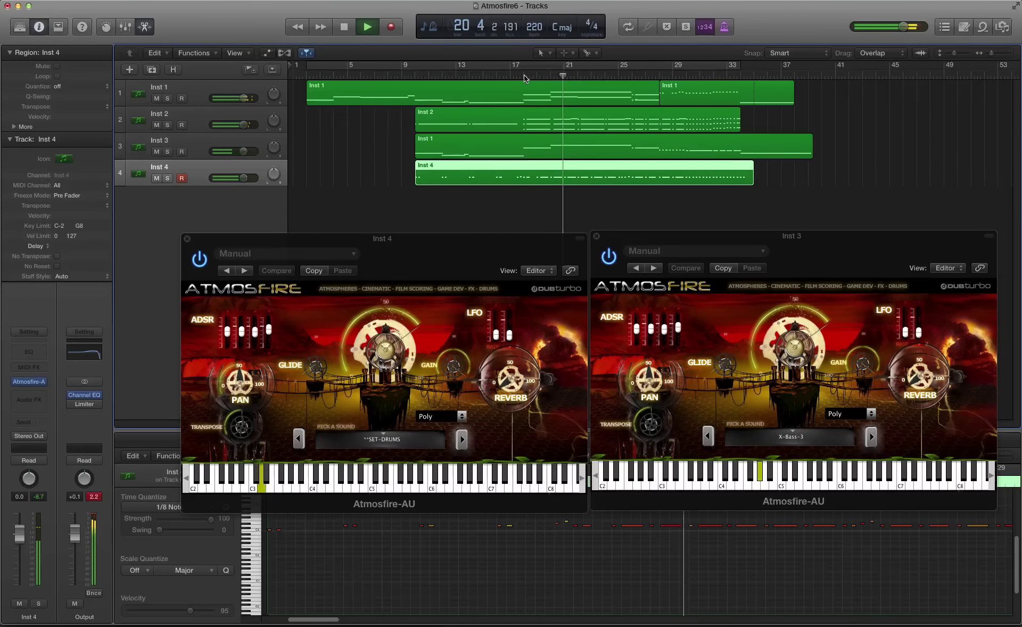
{"action": "key", "text": "r"}
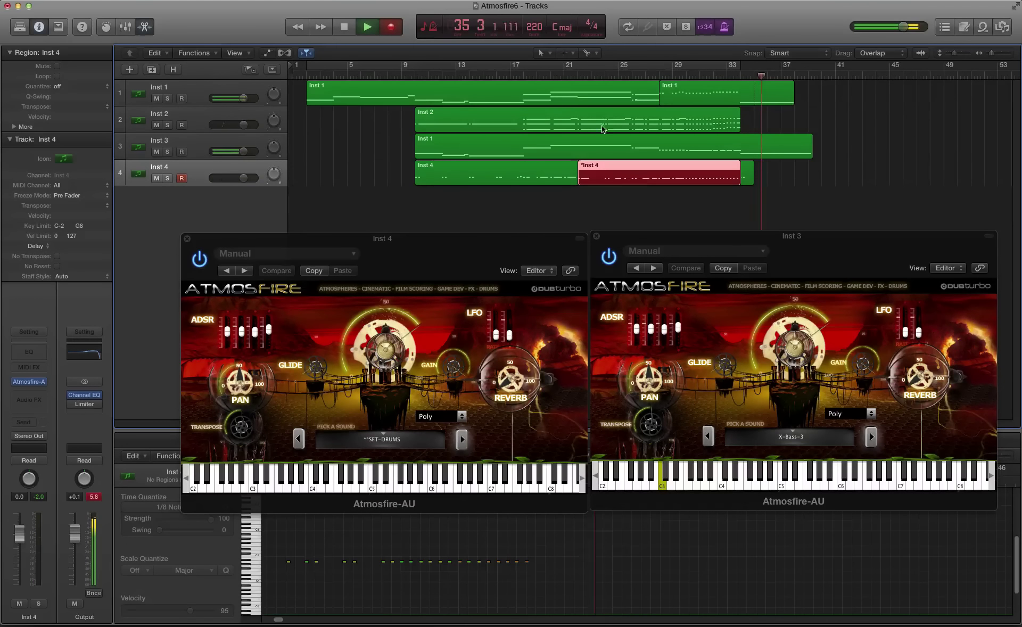
{"action": "key", "text": "space"}
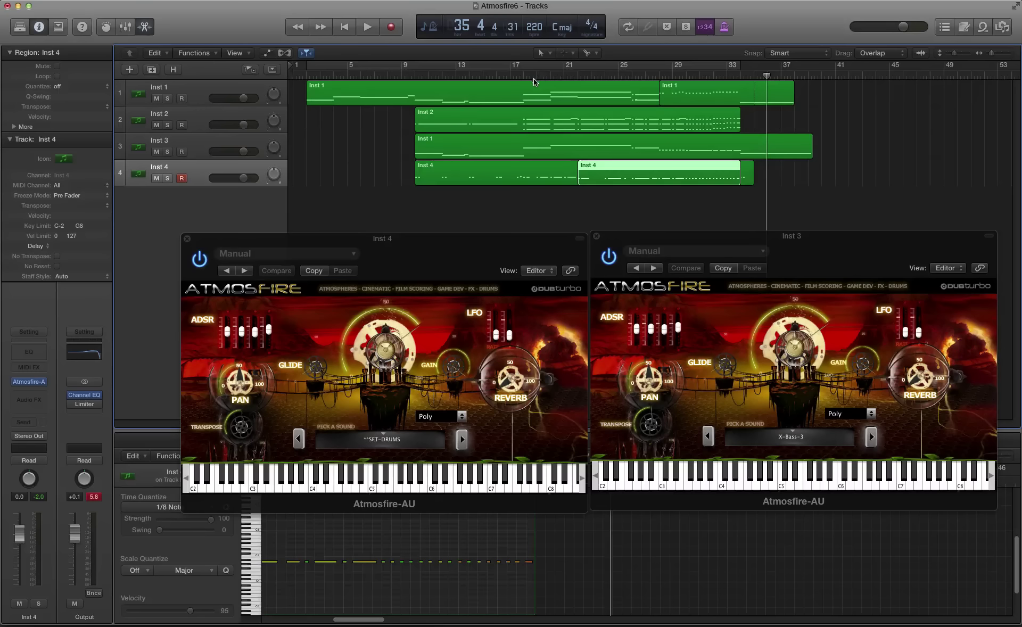
Play the arrangement from bar 10 to check the layered drum parts.
{"action": "left_click", "coordinate": [412, 74]}
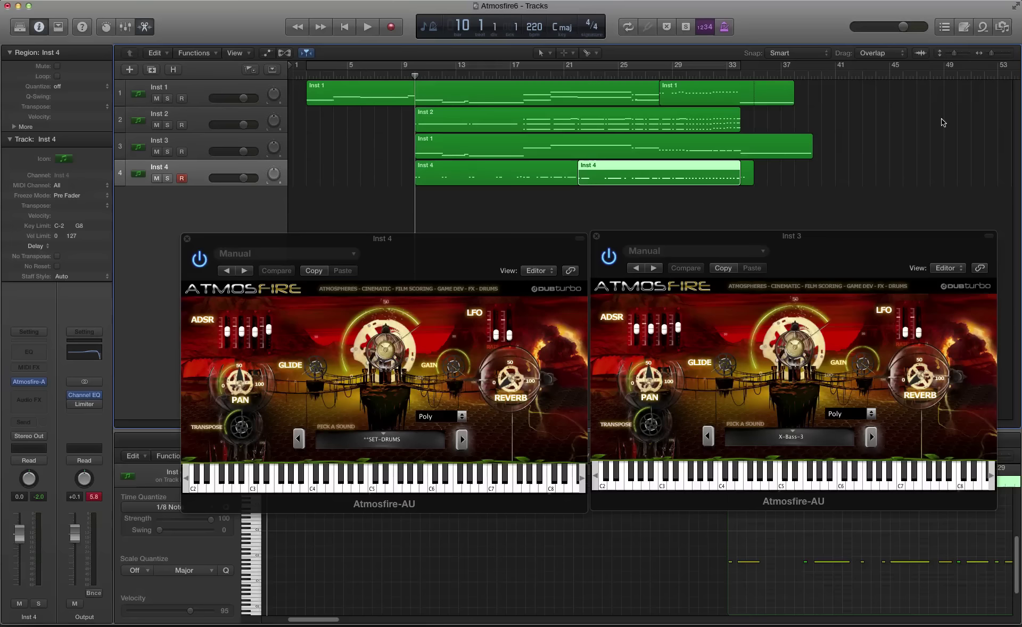
{"action": "key", "text": "space"}
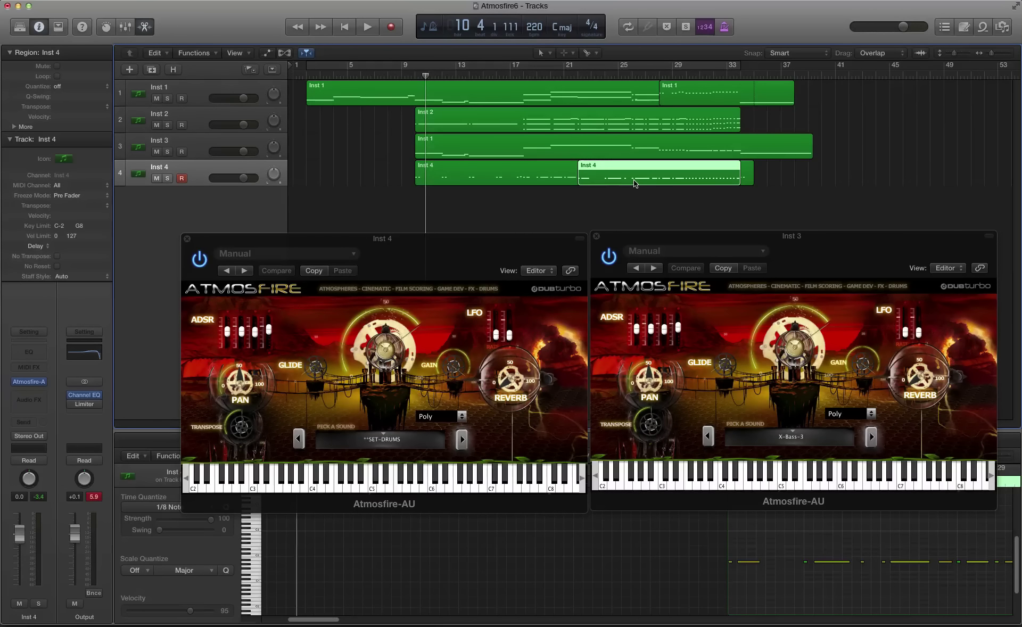
Record a new drum take on the Inst 4 track from bar 10 to about bar 37, starting from bar 9.
{"action": "key", "text": "comma"}
{"action": "key", "text": "comma"}
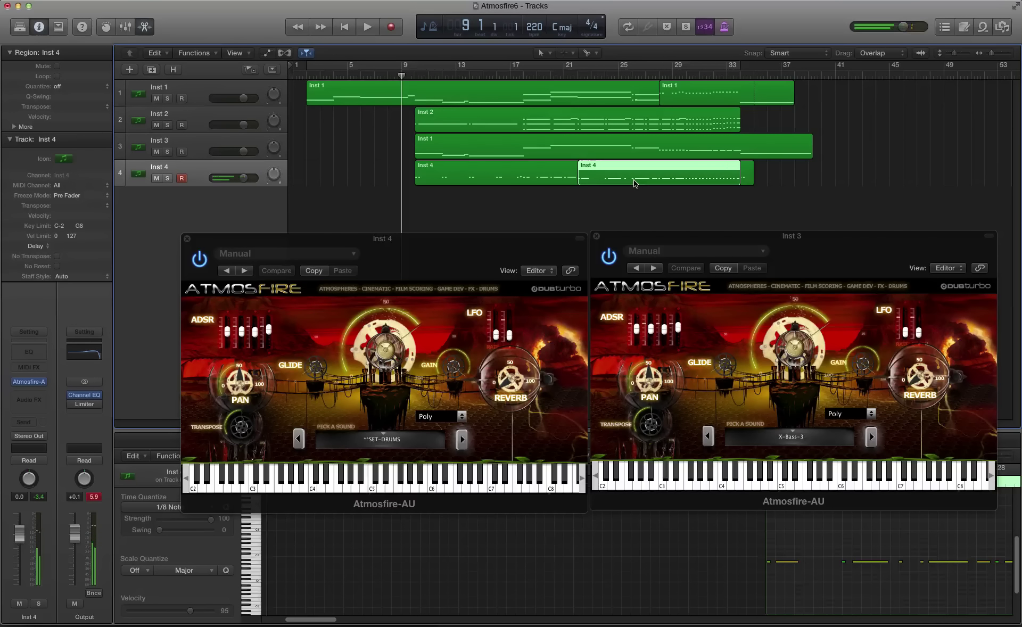
{"action": "key", "text": "space"}
{"action": "key", "text": "r"}
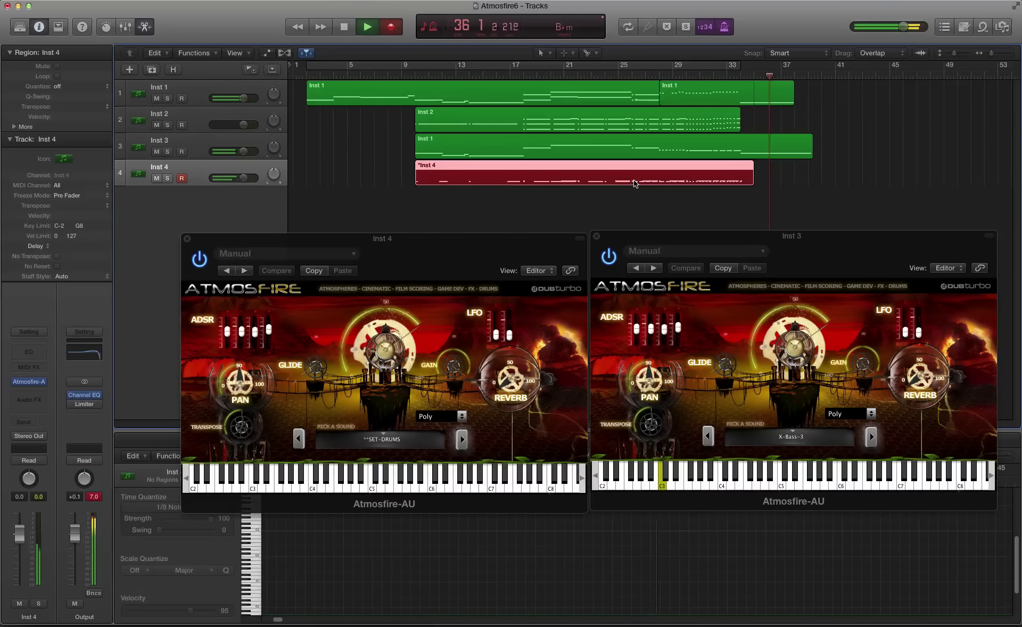
{"action": "key", "text": "space"}
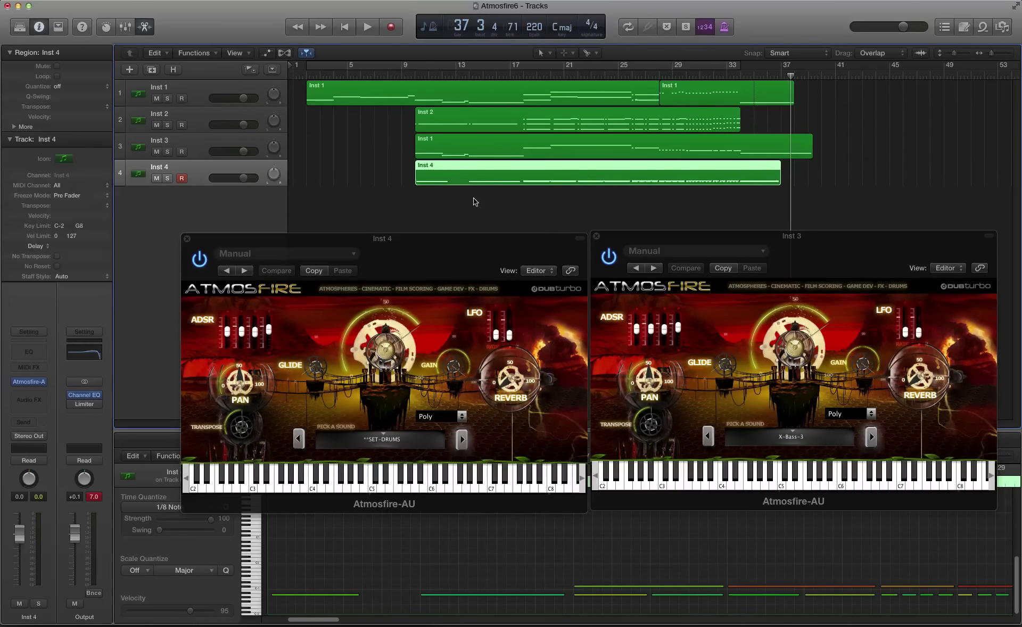
Insert a stereo Echo on the Inst 4 track with time 1/4, repeat 39% and wet 77%, auditioning it from bar 9.
{"action": "left_click", "coordinate": [411, 75]}
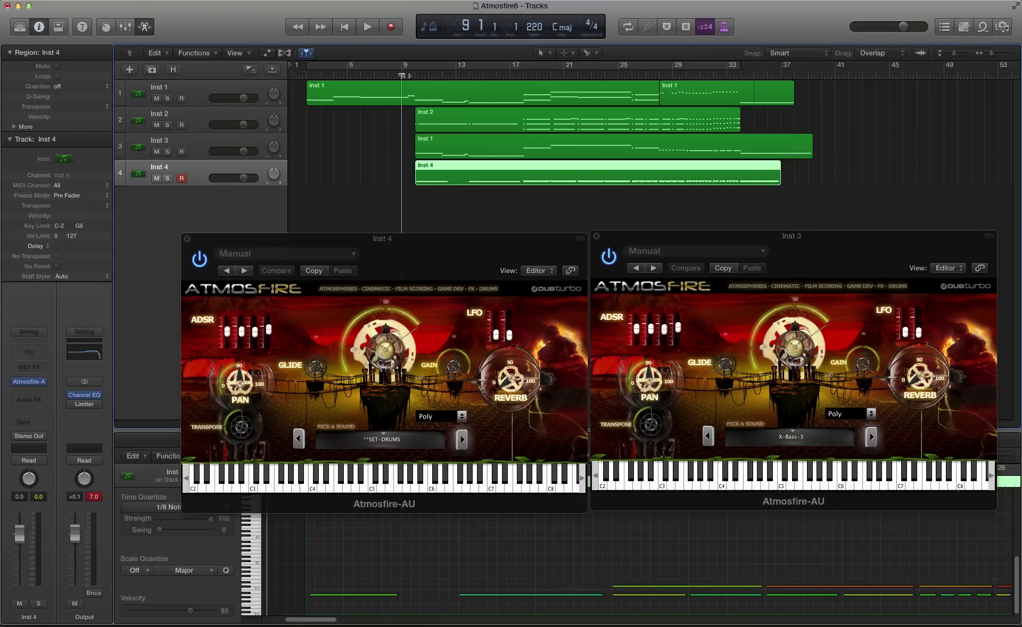
{"action": "left_click", "coordinate": [29, 400]}
{"action": "mouse_move", "coordinate": [56, 426]}
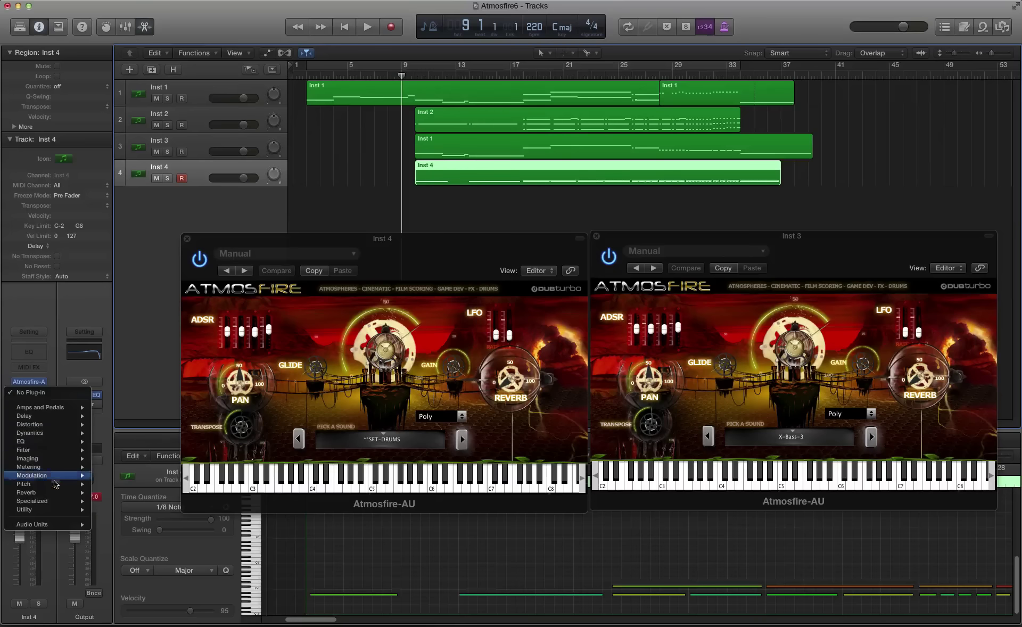
{"action": "mouse_move", "coordinate": [109, 426]}
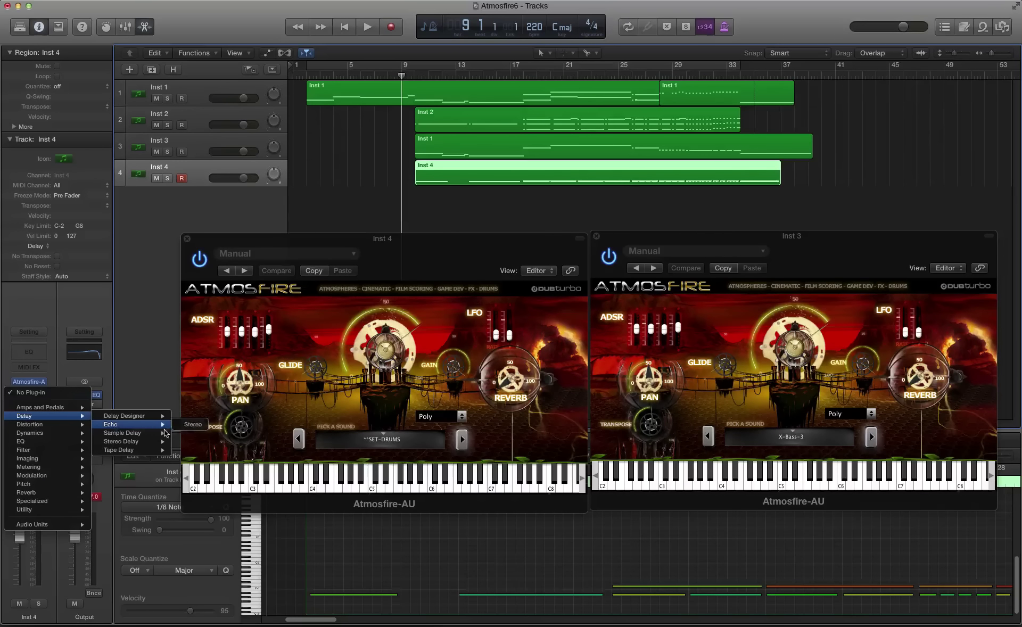
{"action": "left_click", "coordinate": [192, 425]}
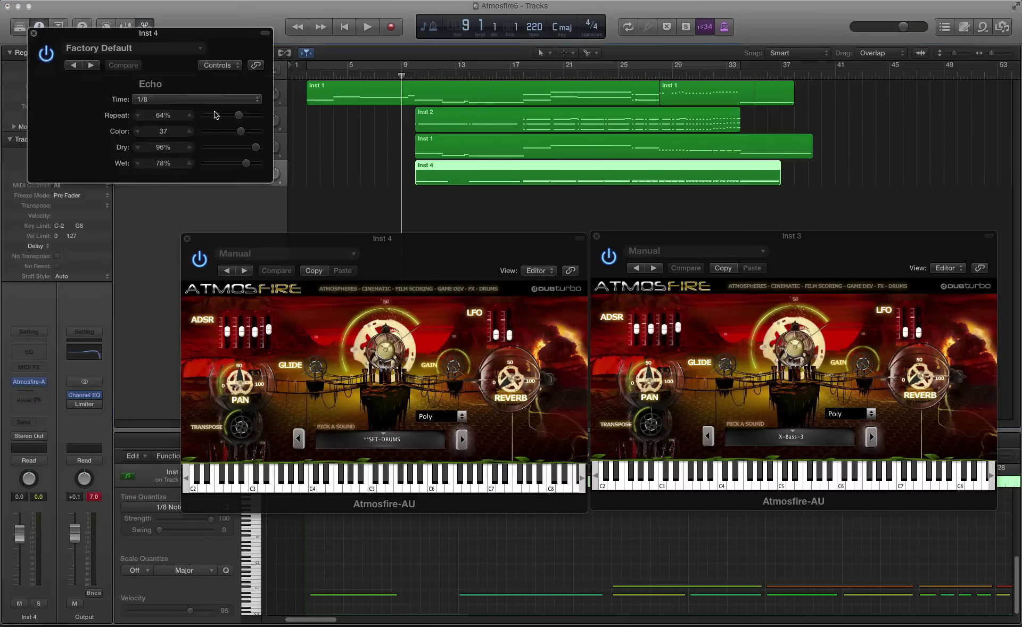
{"action": "left_click", "coordinate": [175, 100]}
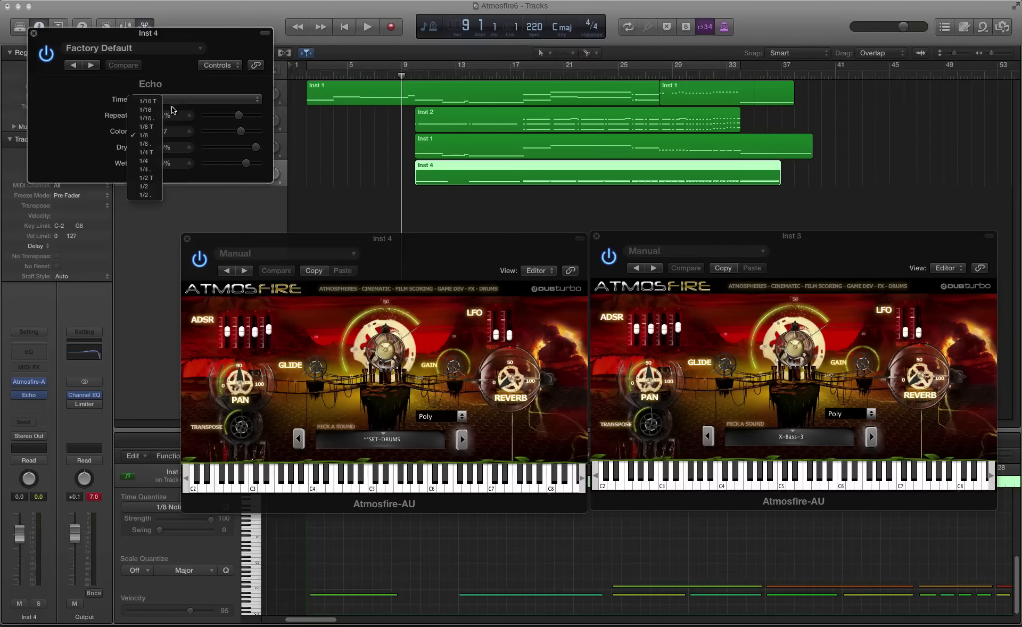
{"action": "left_click", "coordinate": [150, 156]}
{"action": "left_click_drag", "start_coordinate": [242, 165], "coordinate": [243, 166]}
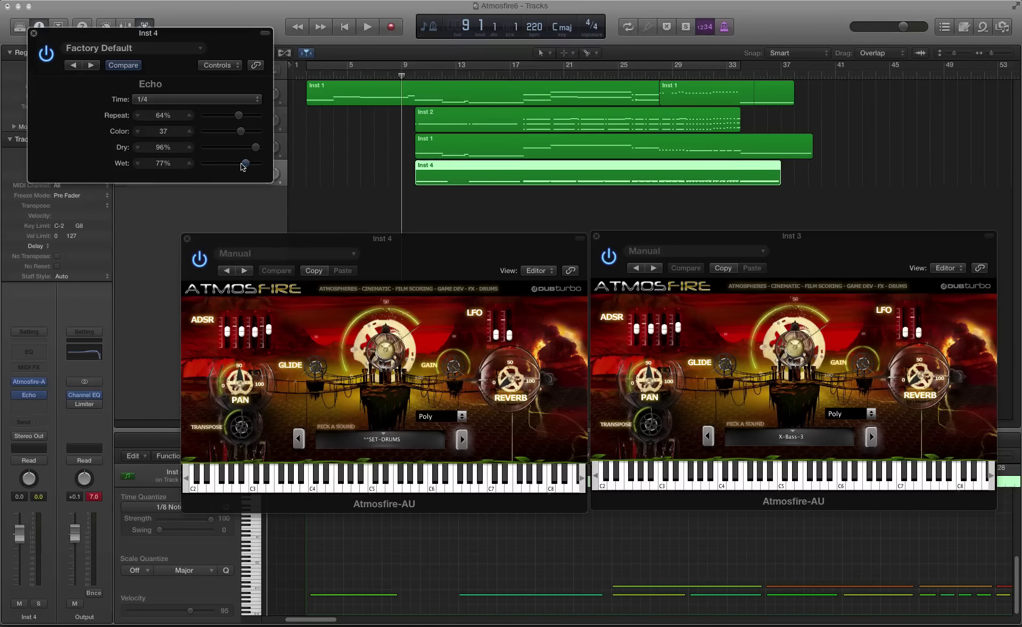
{"action": "key", "text": "space"}
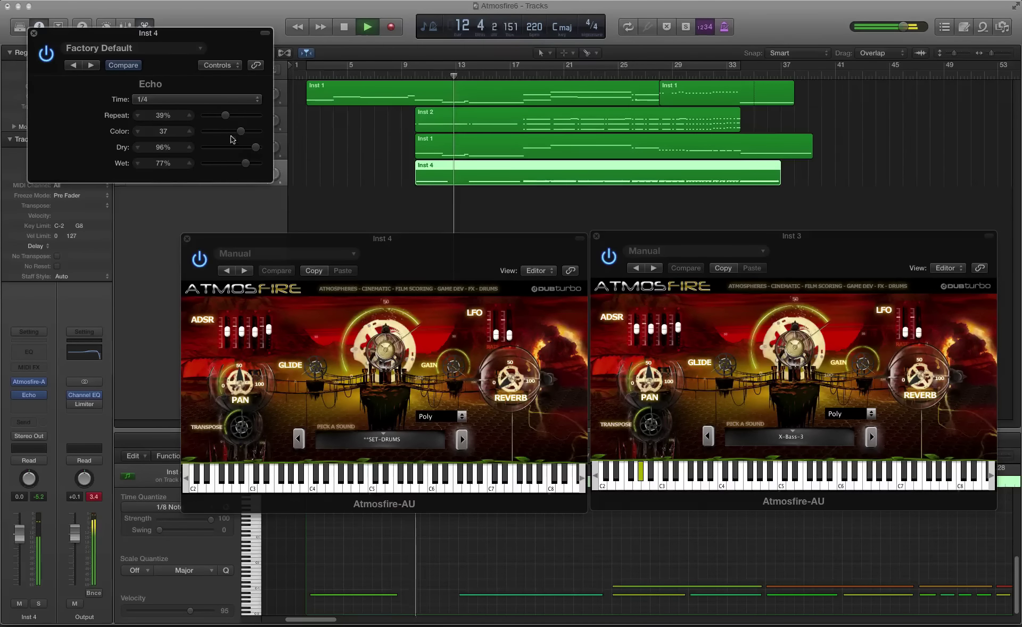
Insert a PlatinumVerb reverb after the Echo on Inst 4 and place its window clear of the Echo settings.
{"action": "left_click", "coordinate": [41, 394]}
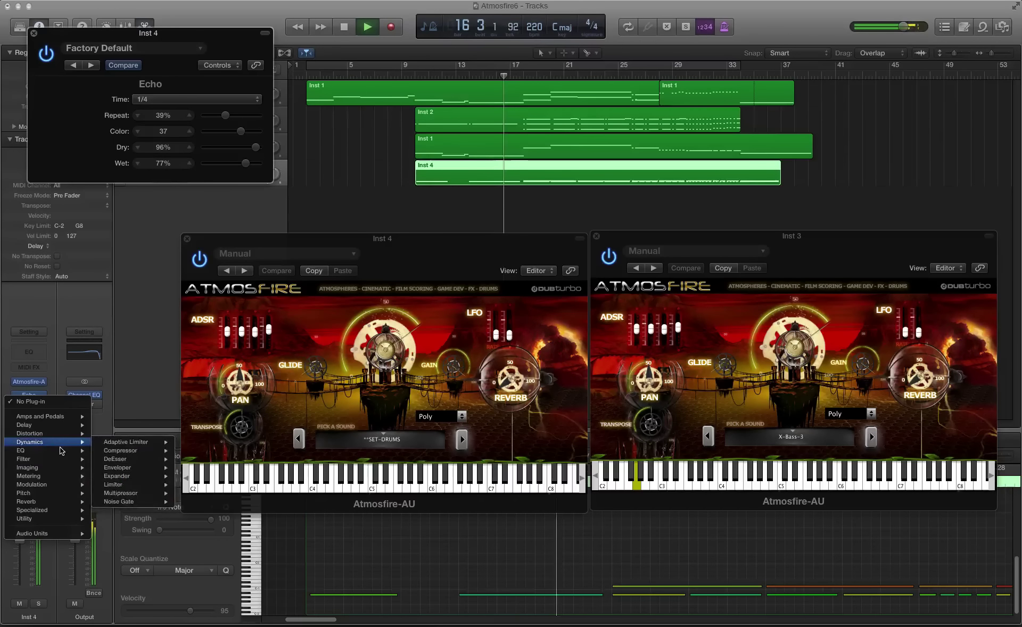
{"action": "mouse_move", "coordinate": [69, 502]}
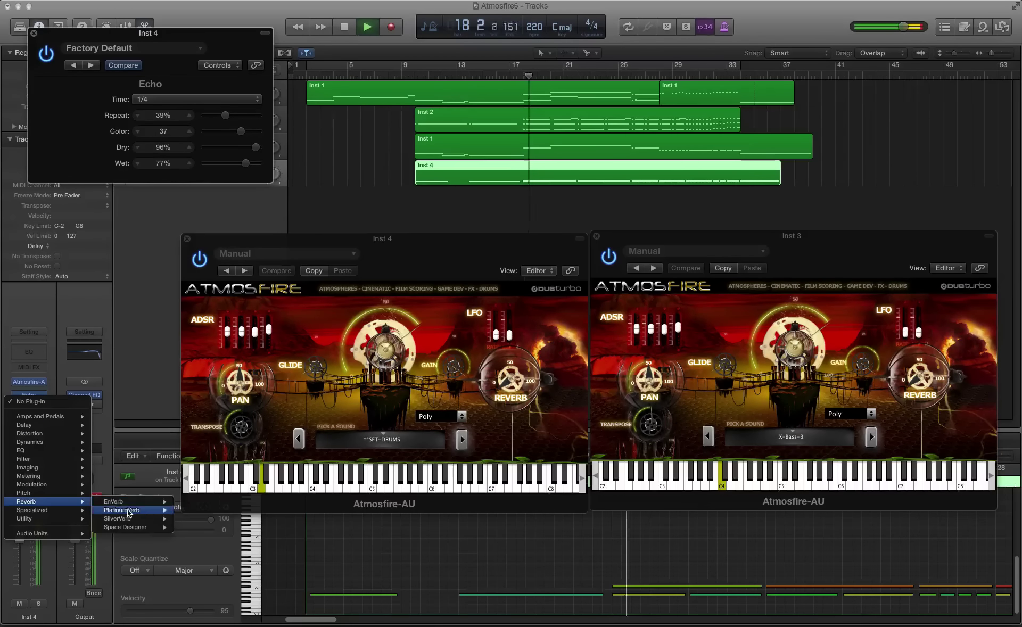
{"action": "mouse_move", "coordinate": [139, 510]}
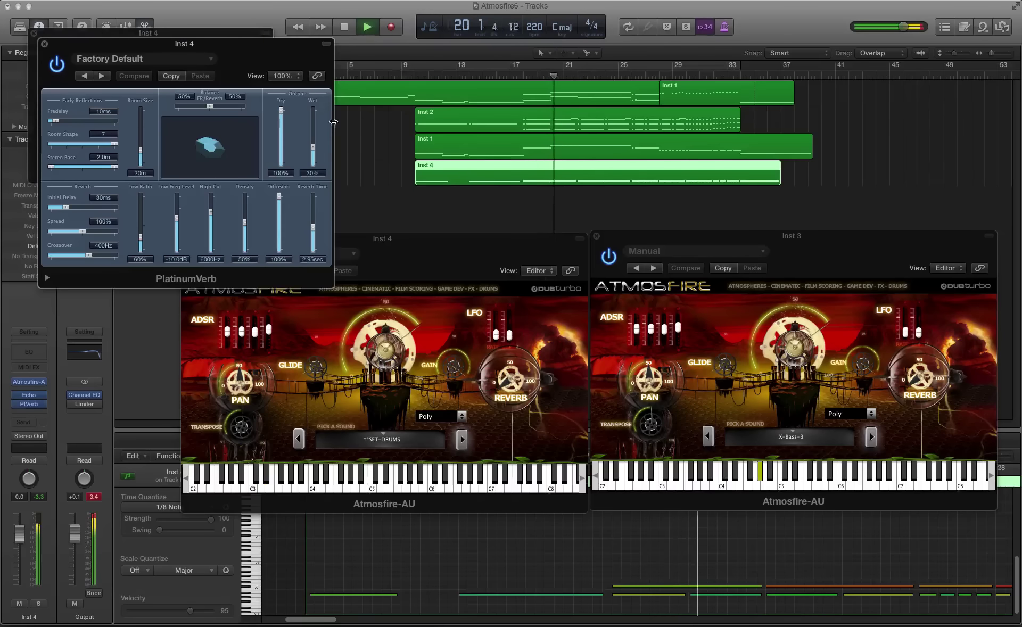
{"action": "left_click_drag", "start_coordinate": [248, 69], "coordinate": [368, 219]}
Raise the Echo repeat to 77% and lower the Inst 4 channel volume to -3.8 dB during playback.
{"action": "left_click", "coordinate": [234, 118]}
{"action": "left_click_drag", "start_coordinate": [233, 118], "coordinate": [253, 122]}
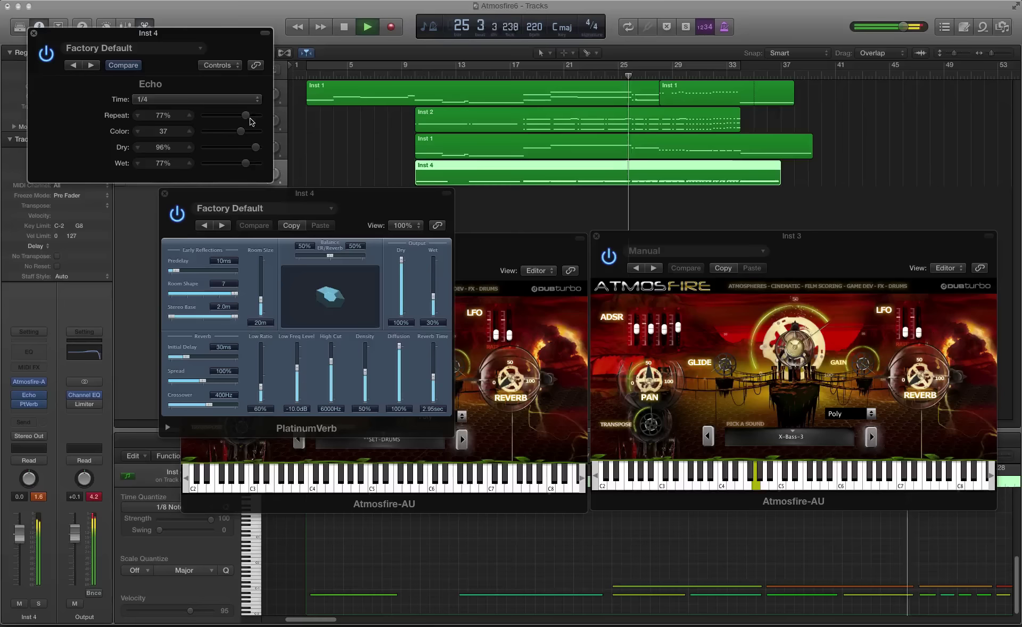
{"action": "left_click_drag", "start_coordinate": [19, 534], "coordinate": [20, 546]}
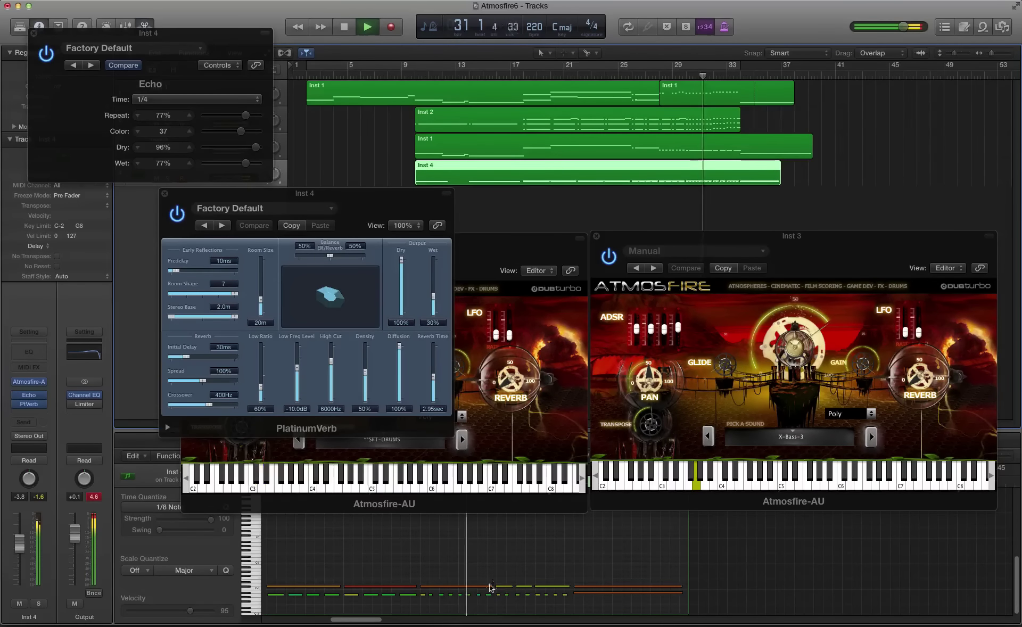
Quantize all notes of the Inst 4 region to 1/8 notes and lower the channel volume to -5.0 dB.
{"action": "left_click", "coordinate": [501, 569]}
{"action": "key", "text": "super+a"}
{"action": "key", "text": "q"}
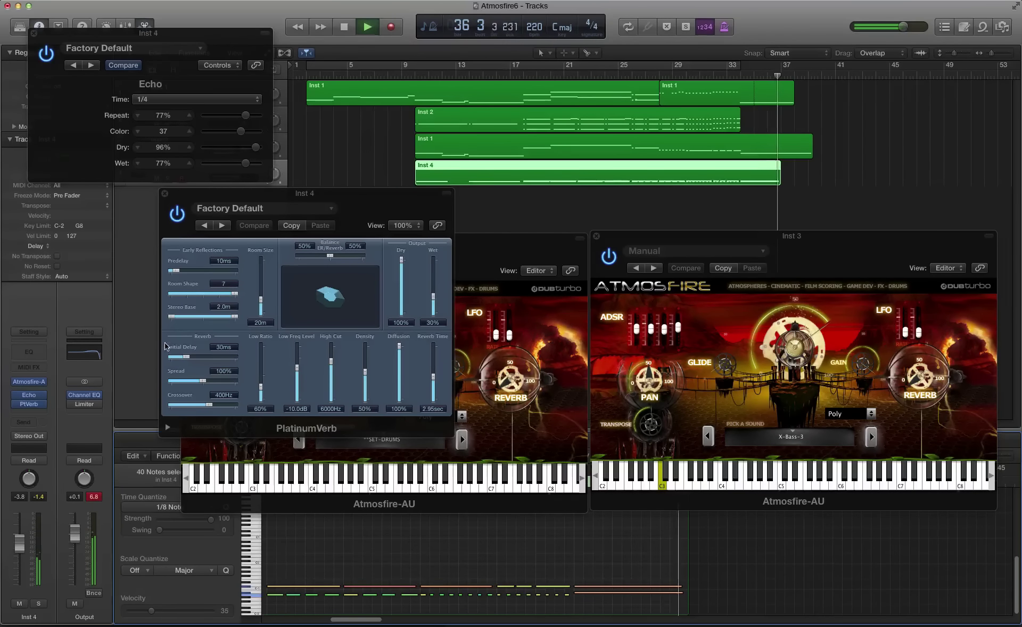
{"action": "key", "text": "space"}
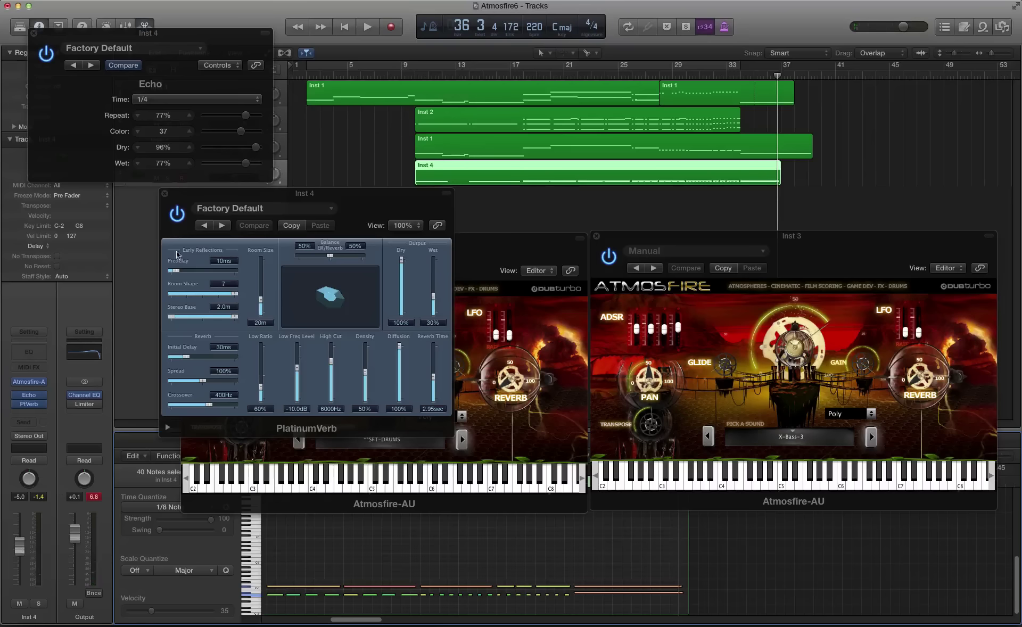
Close the PlatinumVerb, Echo and both Atmosfire plug-in windows.
{"action": "left_click", "coordinate": [165, 194]}
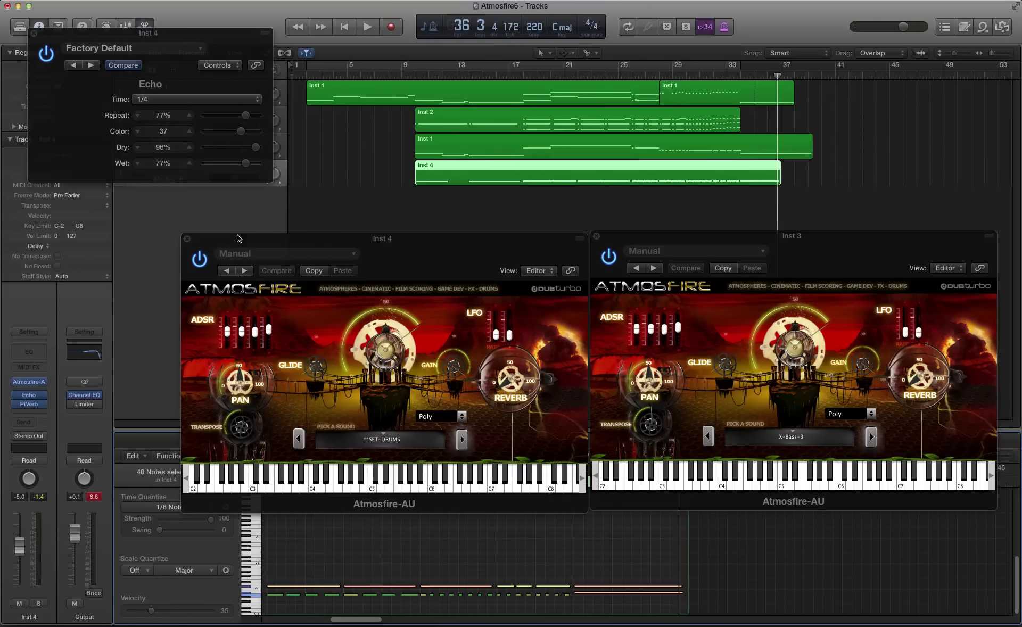
{"action": "left_click", "coordinate": [187, 239]}
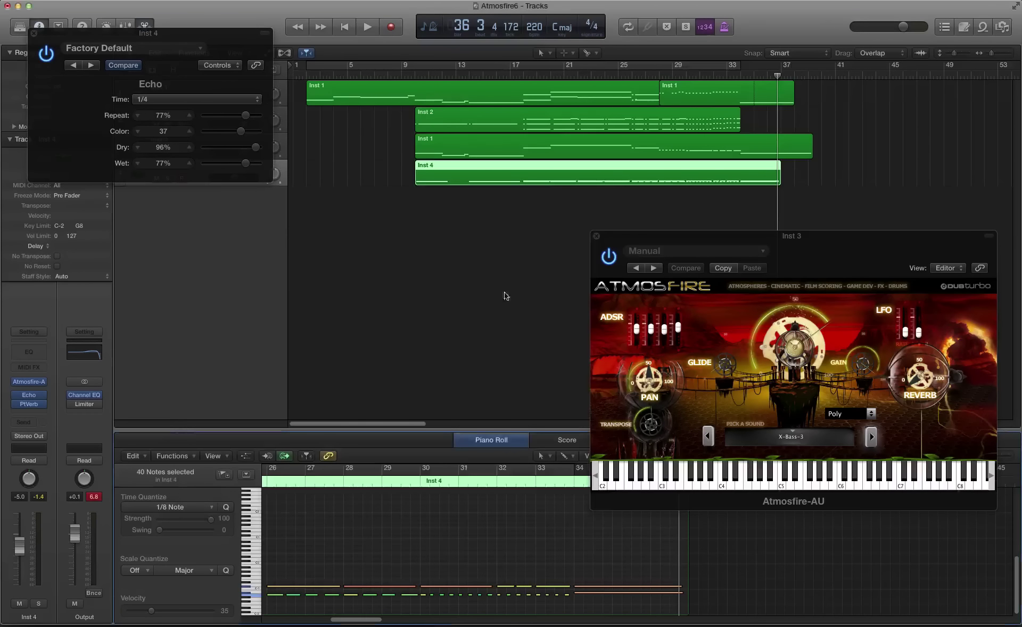
{"action": "left_click", "coordinate": [596, 236]}
{"action": "left_click_drag", "start_coordinate": [156, 35], "coordinate": [187, 40]}
{"action": "left_click", "coordinate": [64, 37]}
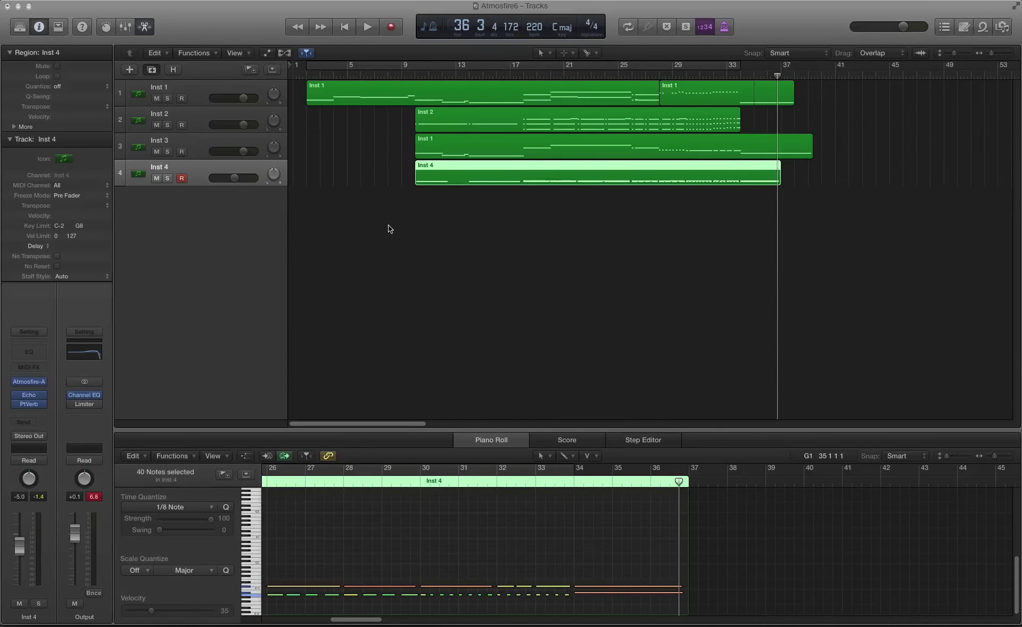
Add a new track with the same settings as Inst 4 and load the **FX-SCI-BUILD sound in its Atmosfire instrument.
{"action": "key", "text": "super+d"}
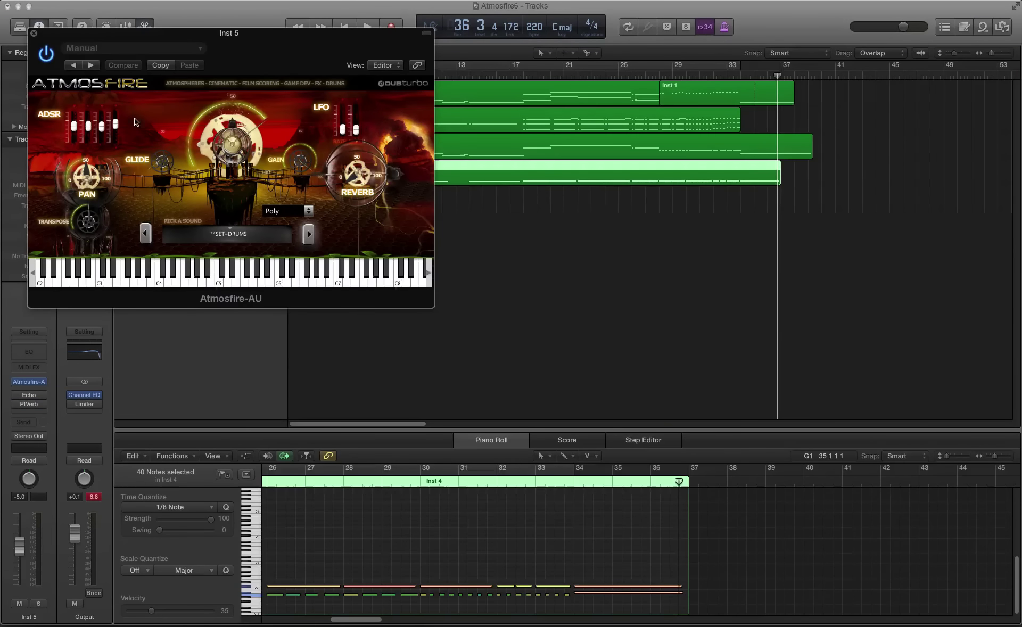
{"action": "left_click_drag", "start_coordinate": [176, 47], "coordinate": [468, 240]}
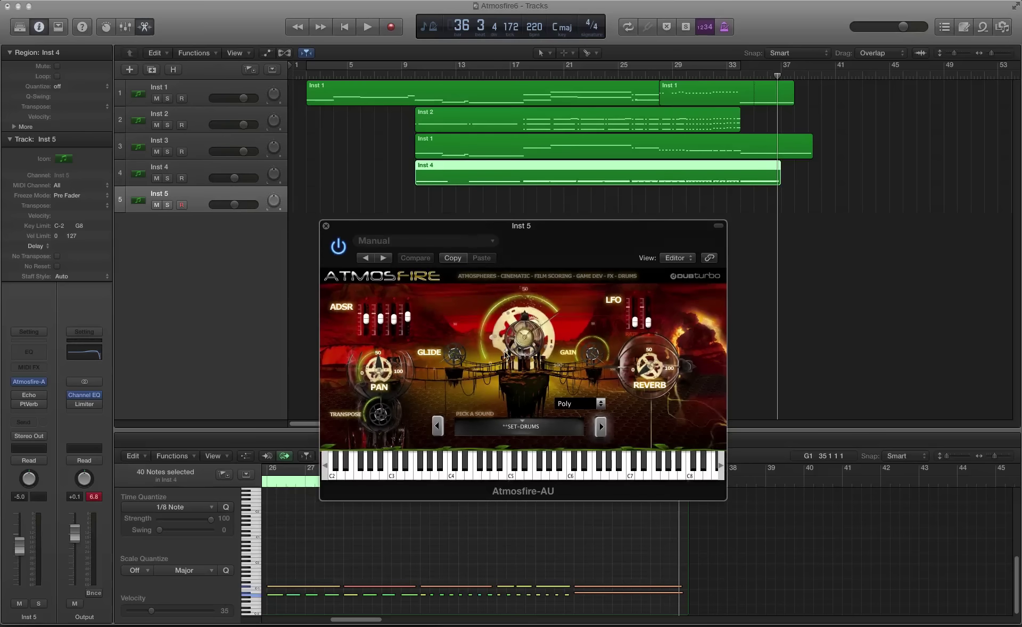
{"action": "left_click", "coordinate": [526, 431]}
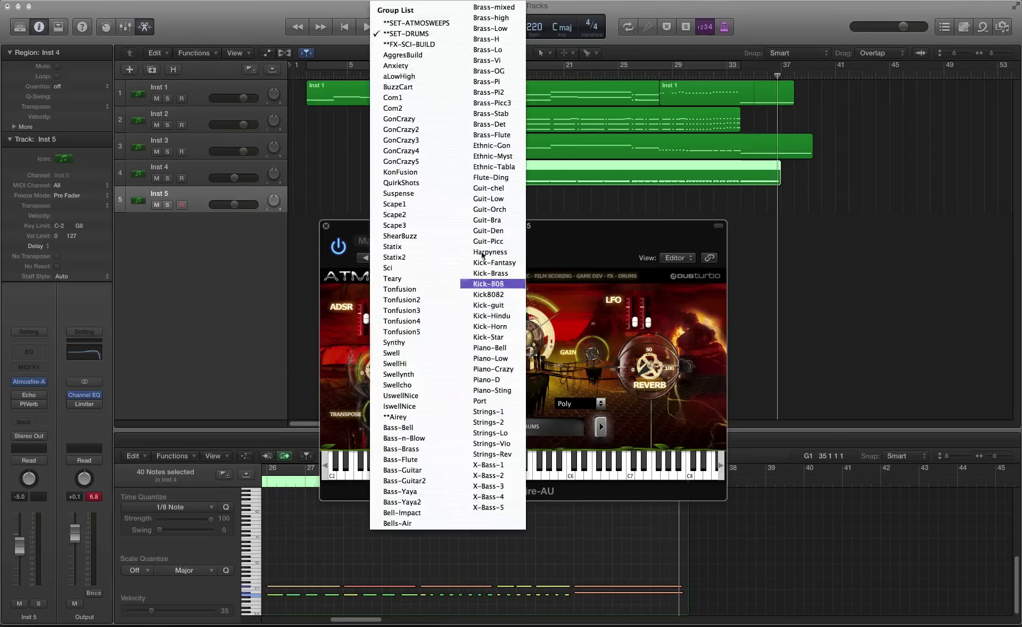
{"action": "left_click", "coordinate": [425, 44]}
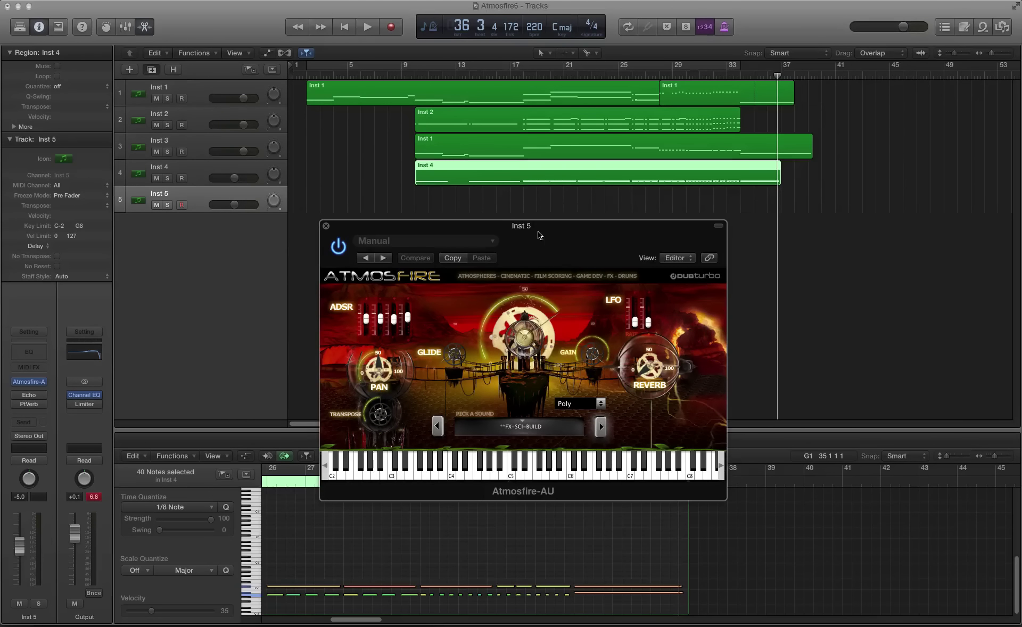
Duplicate the Inst 5 track setup to another new track and load the Swell sound, with both instrument windows side by side.
{"action": "left_click_drag", "start_coordinate": [539, 235], "coordinate": [824, 278]}
{"action": "key", "text": "super+d"}
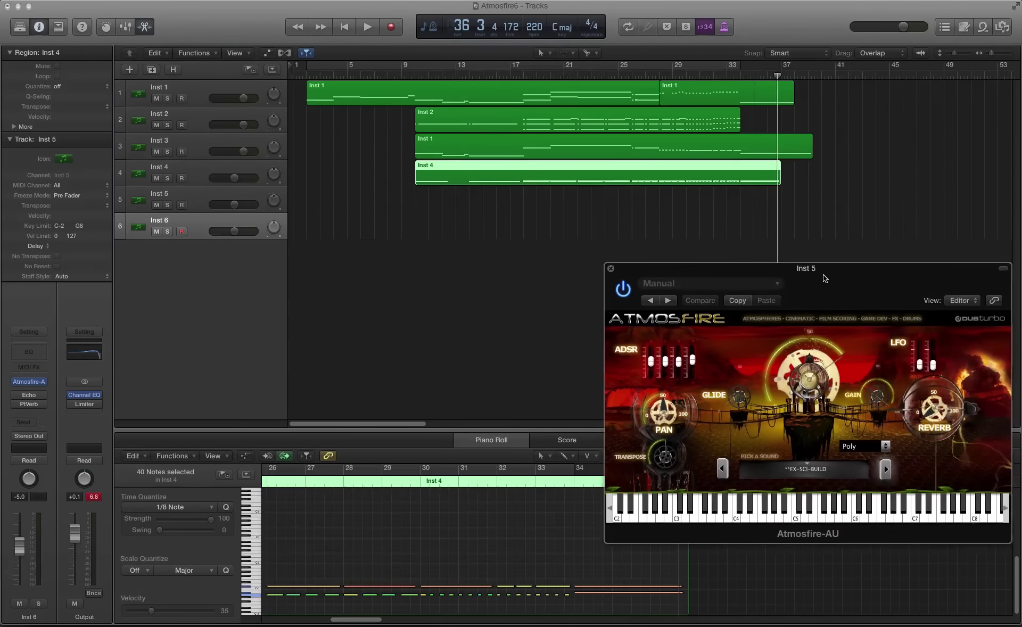
{"action": "left_click", "coordinate": [29, 382]}
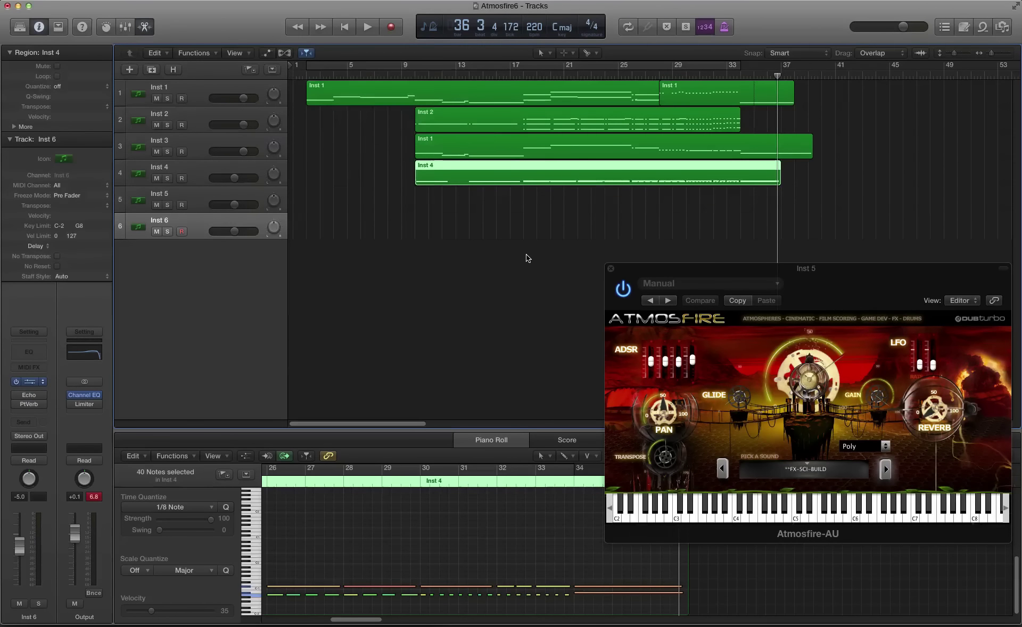
{"action": "left_click_drag", "start_coordinate": [320, 56], "coordinate": [491, 289]}
{"action": "left_click", "coordinate": [414, 467]}
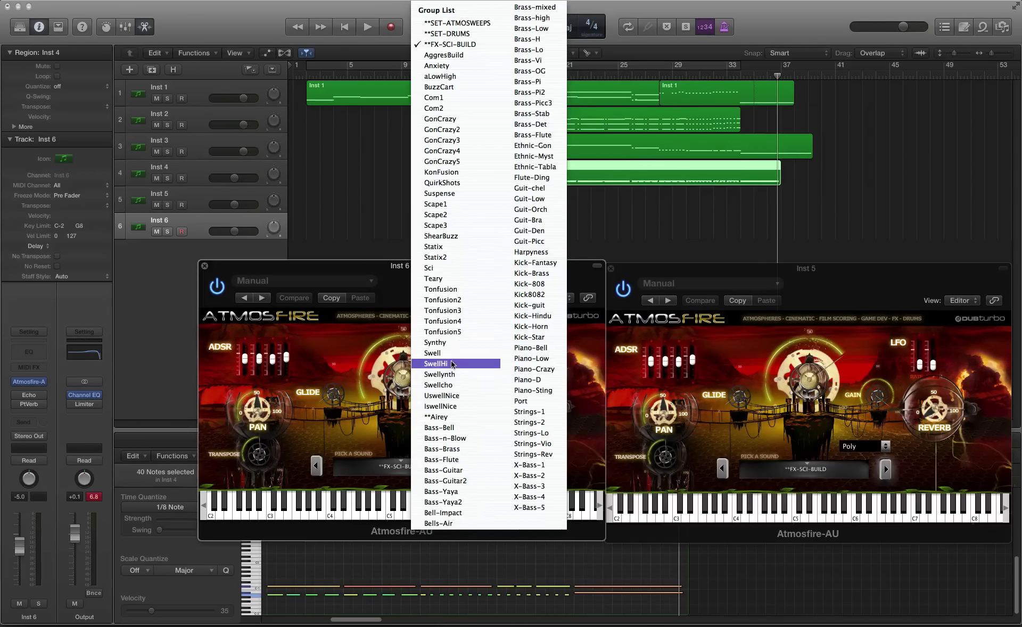
{"action": "left_click", "coordinate": [473, 353]}
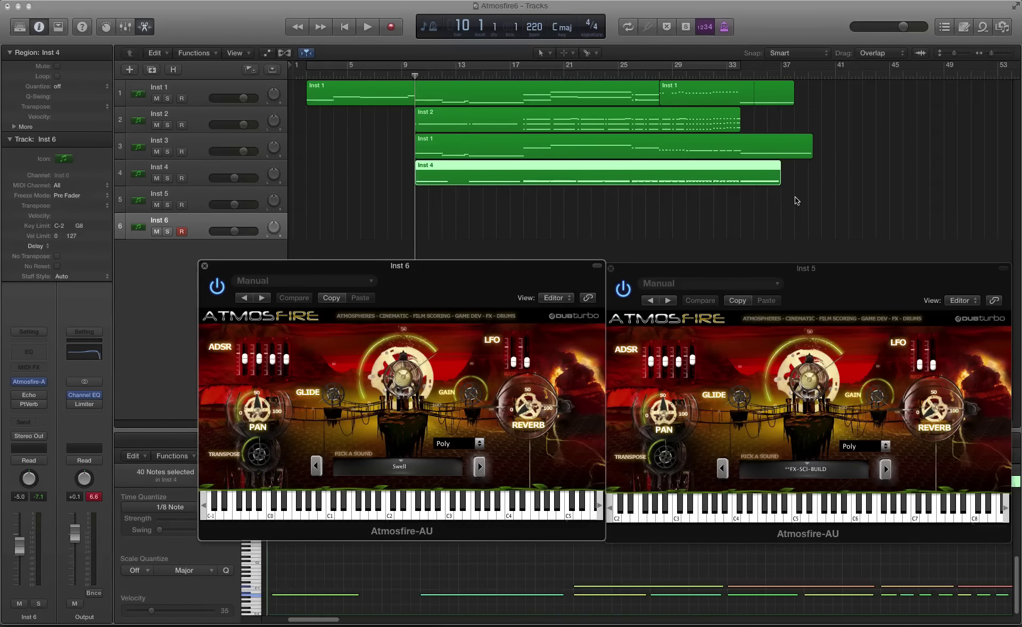
Start playback from bar 10 and record a Swell part on Inst 6 from about bar 17 to bar 35.
{"action": "key", "text": "space"}
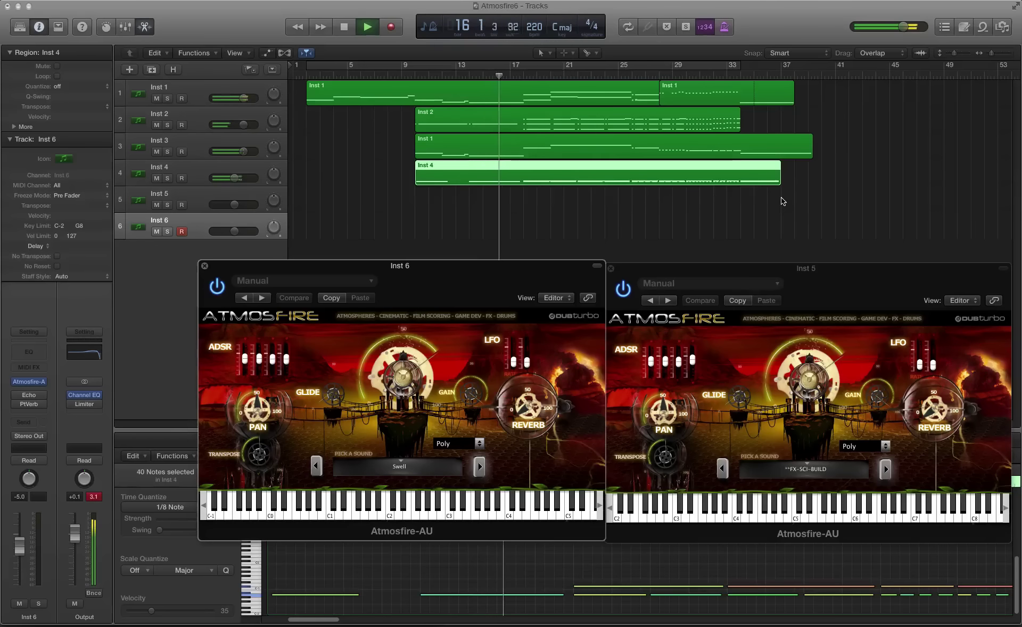
{"action": "key", "text": "r"}
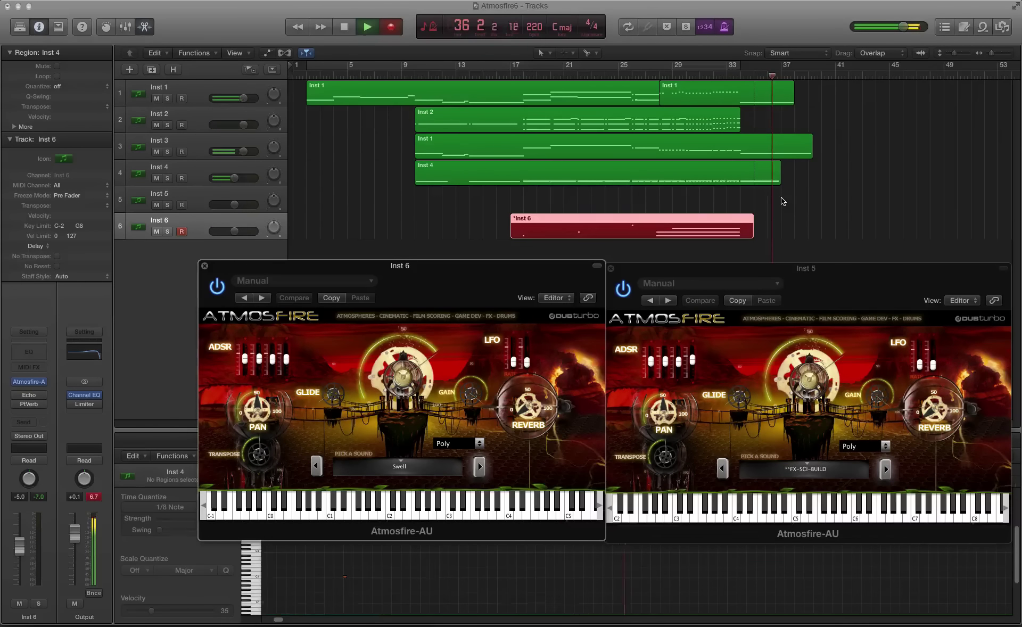
{"action": "key", "text": "space"}
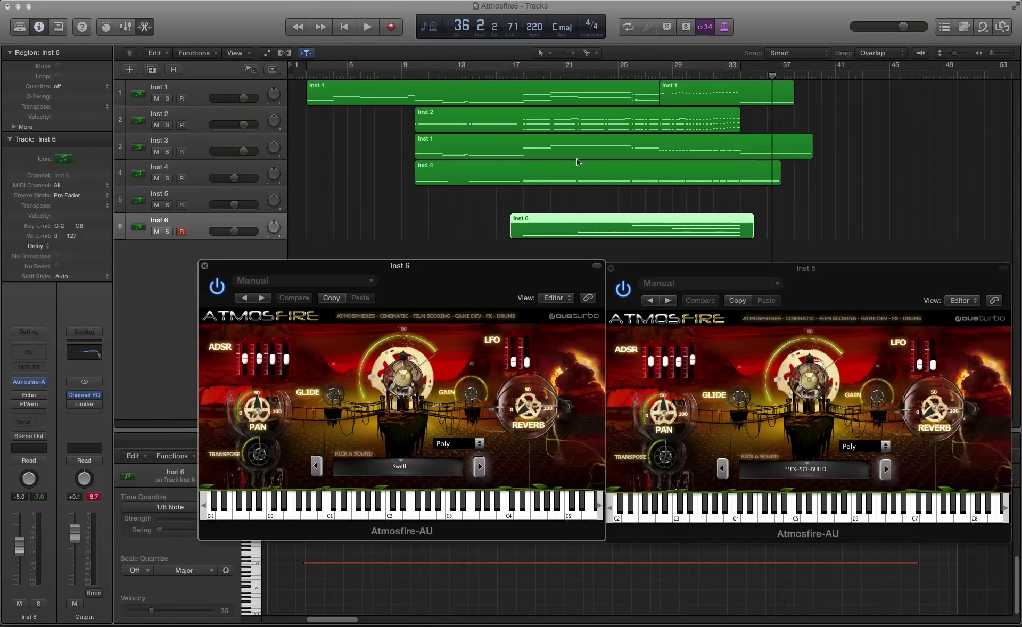
Switch to the Inst 5 track with only its instrument window open below the tracks, and audition **FX-SCI-BUILD notes.
{"action": "left_click", "coordinate": [369, 203]}
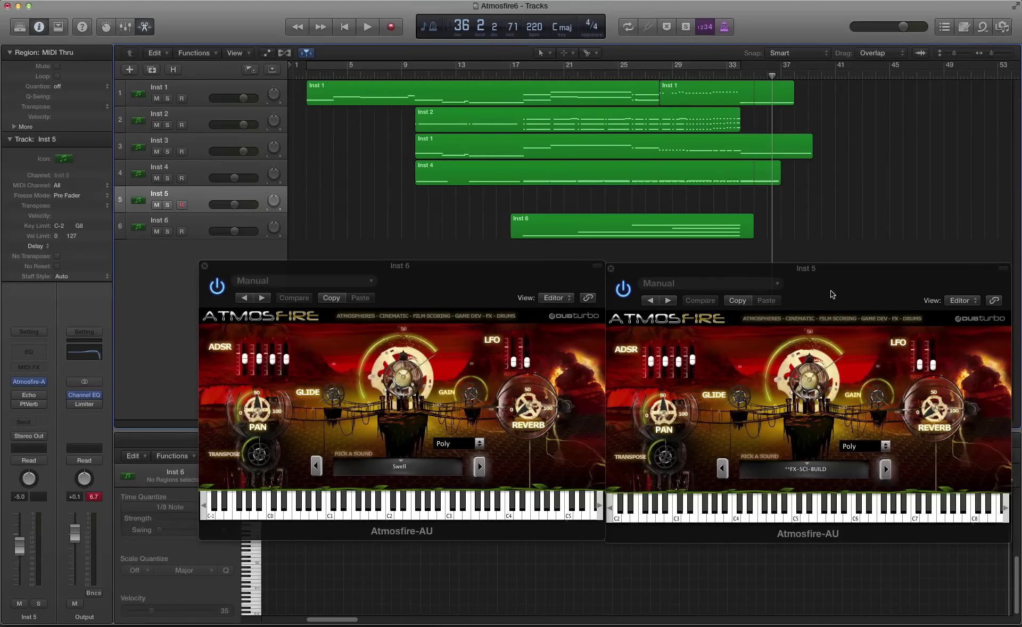
{"action": "left_click_drag", "start_coordinate": [557, 264], "coordinate": [632, 285]}
{"action": "key", "text": "cmd+w"}
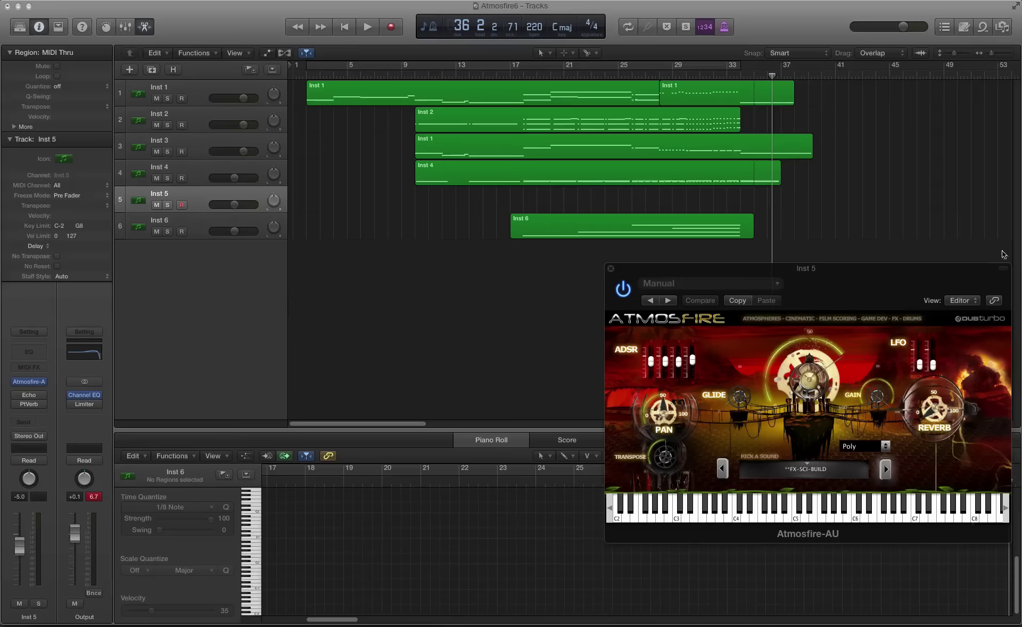
{"action": "left_click_drag", "start_coordinate": [843, 274], "coordinate": [629, 284]}
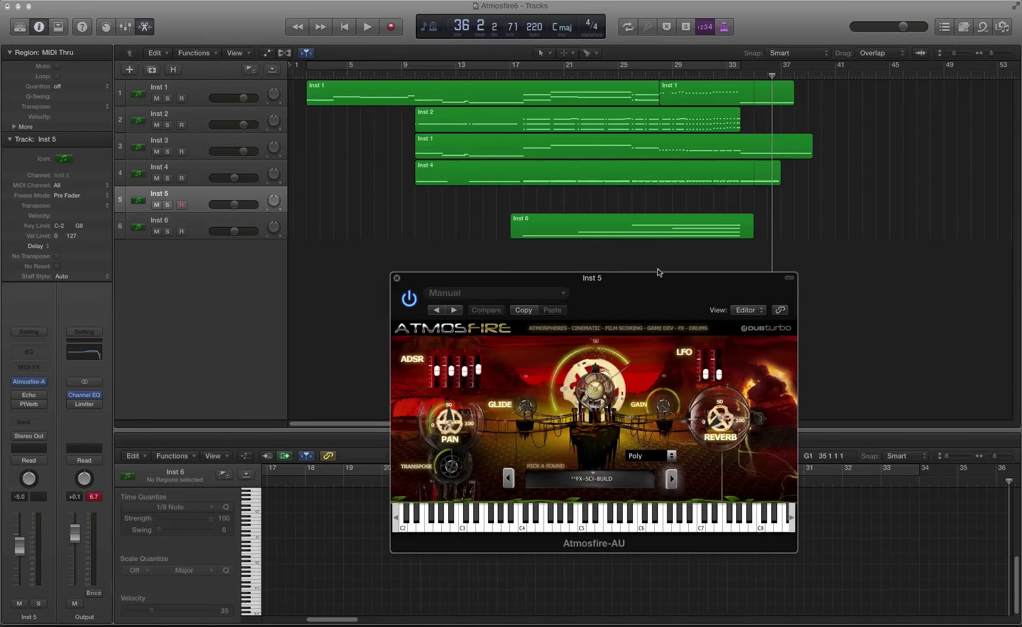
{"action": "left_click", "coordinate": [574, 527]}
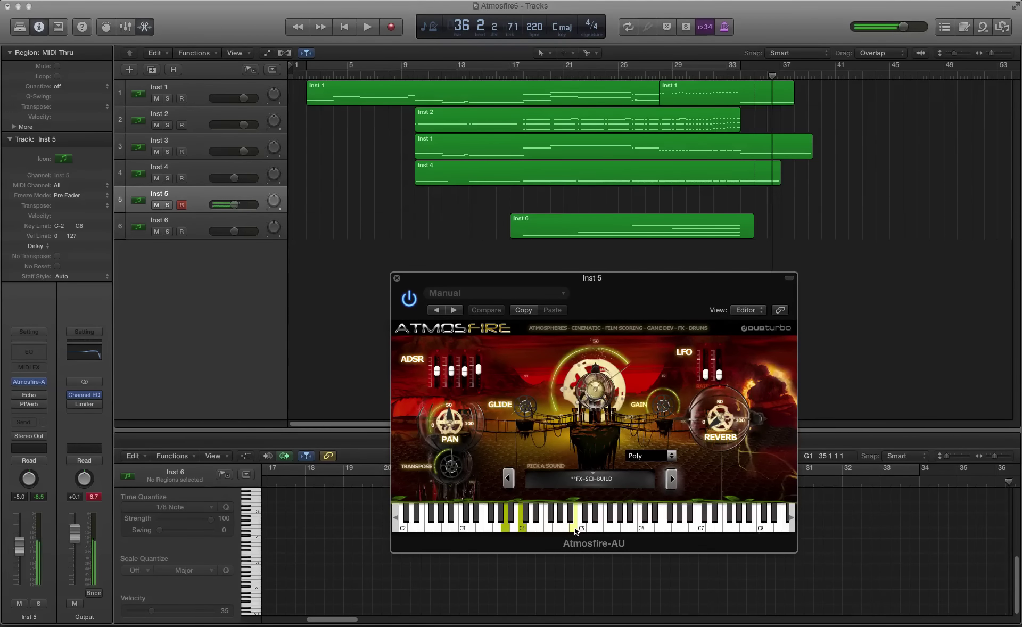
Start playback from about bar 21 and record a **FX-SCI-BUILD part on Inst 5 from about bar 23 to bar 36.
{"action": "double_click", "coordinate": [562, 74]}
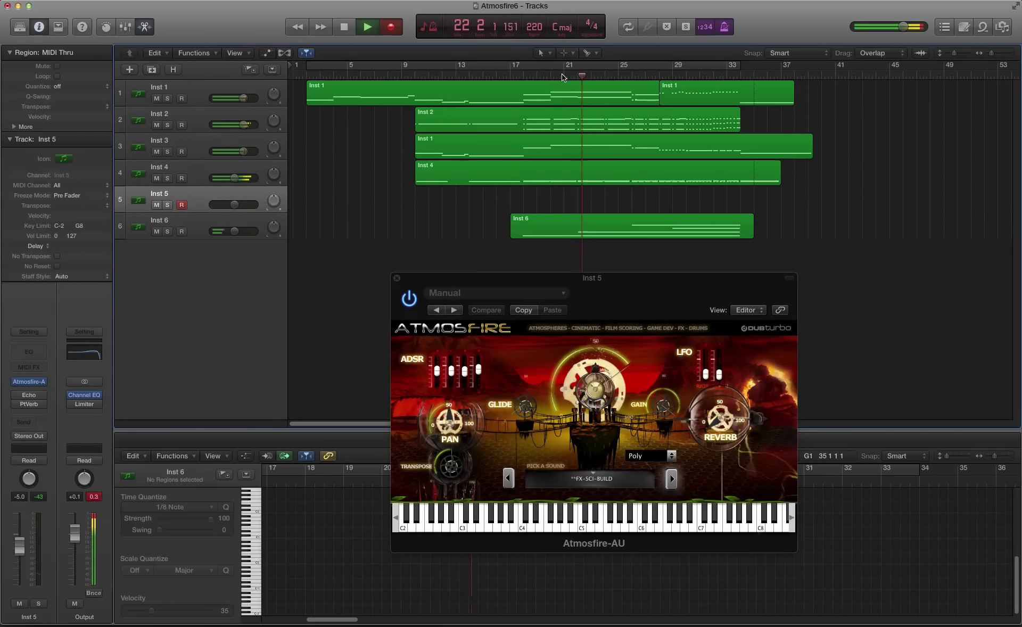
{"action": "key", "text": "r"}
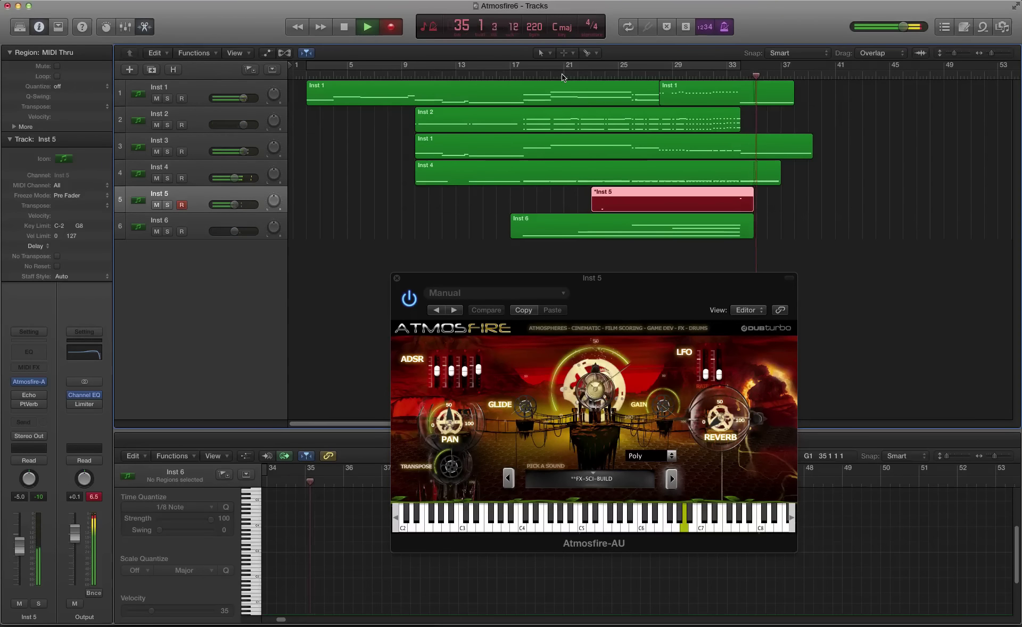
{"action": "key", "text": "shift+r"}
Play back the new Inst 5 part from about bar 23, hide its instrument window's header controls and move the window clear of the tracks.
{"action": "left_click", "coordinate": [595, 75]}
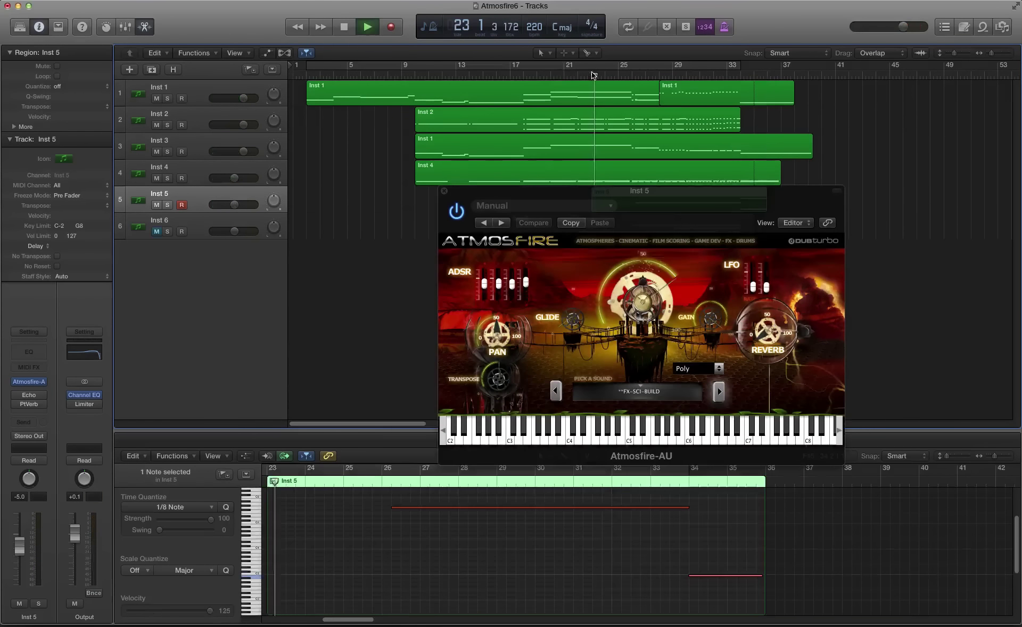
{"action": "left_click_drag", "start_coordinate": [730, 192], "coordinate": [740, 232]}
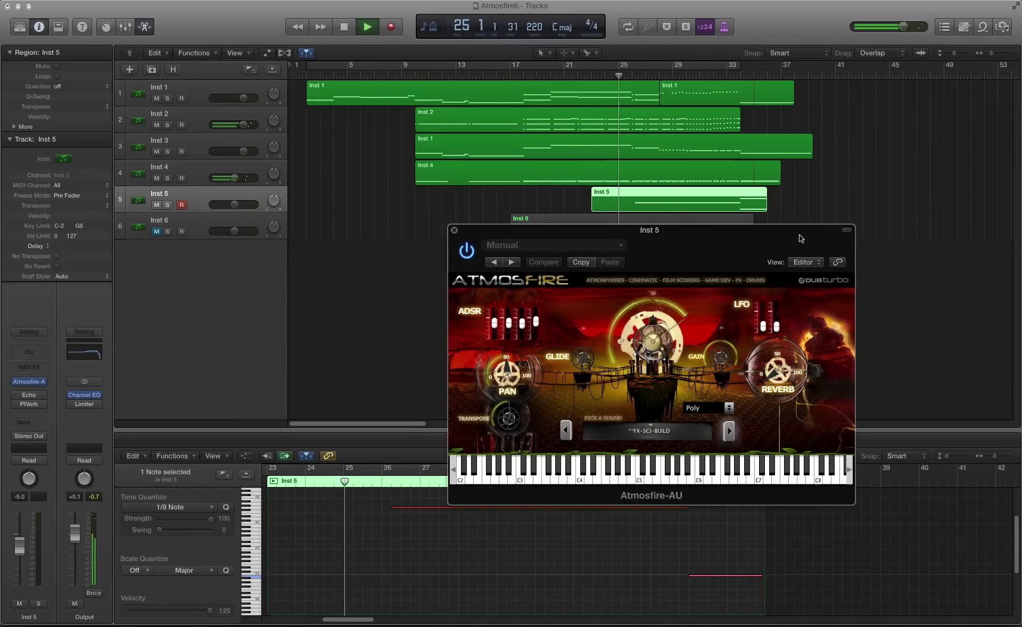
{"action": "left_click", "coordinate": [847, 230]}
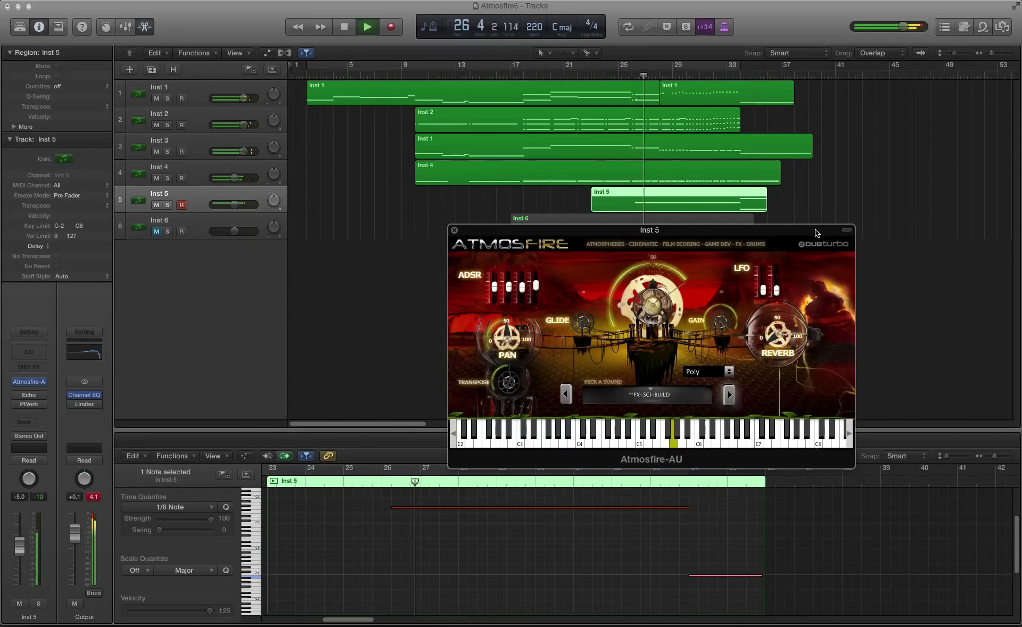
{"action": "left_click_drag", "start_coordinate": [817, 232], "coordinate": [908, 256]}
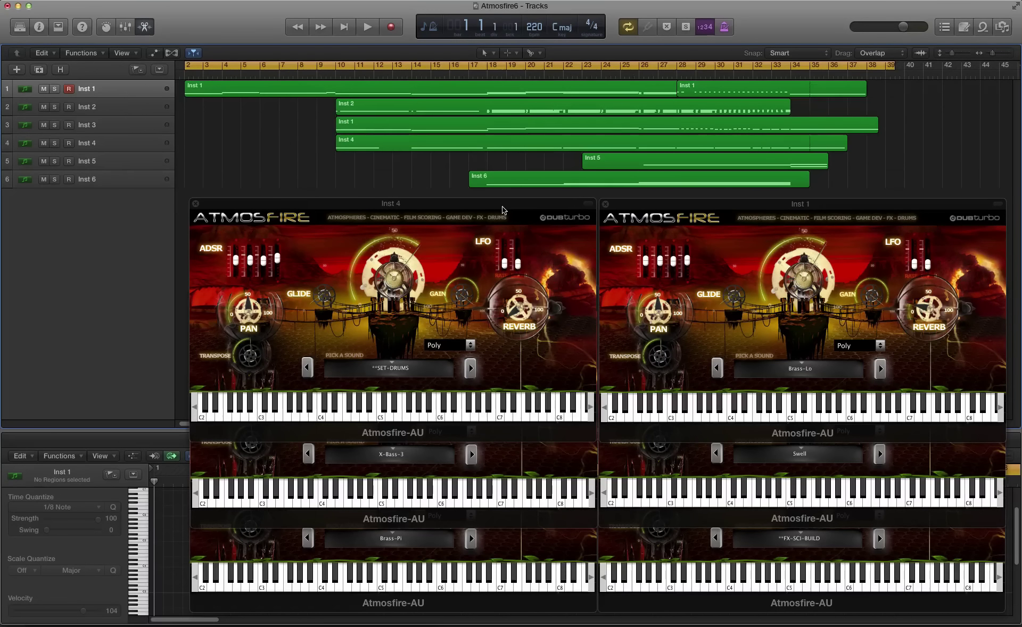
Play the full six-track arrangement from the beginning with all the Atmosfire instrument windows in view.
{"action": "key", "text": "space"}
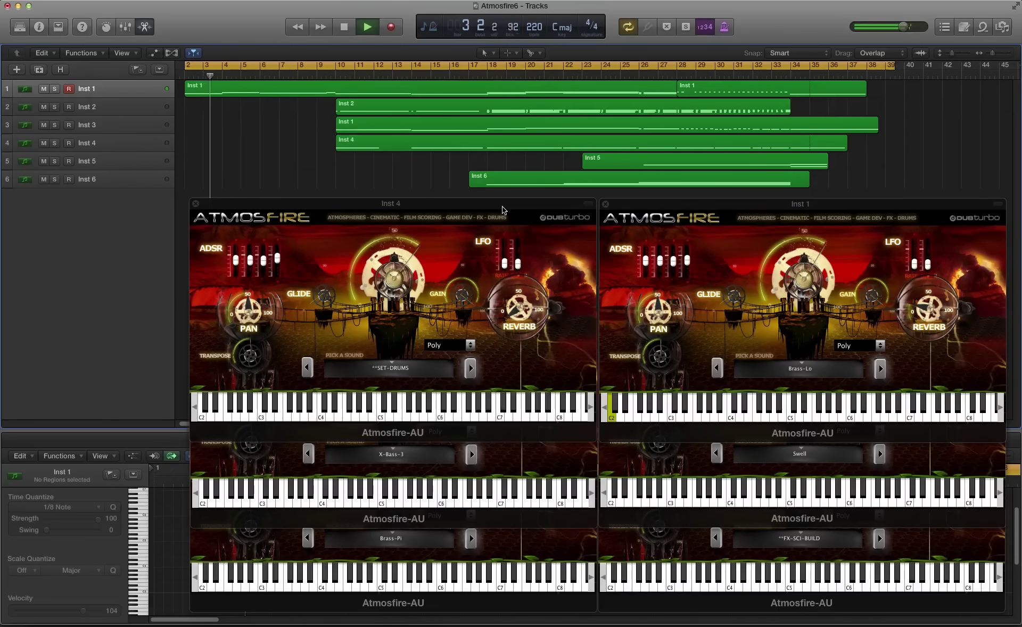